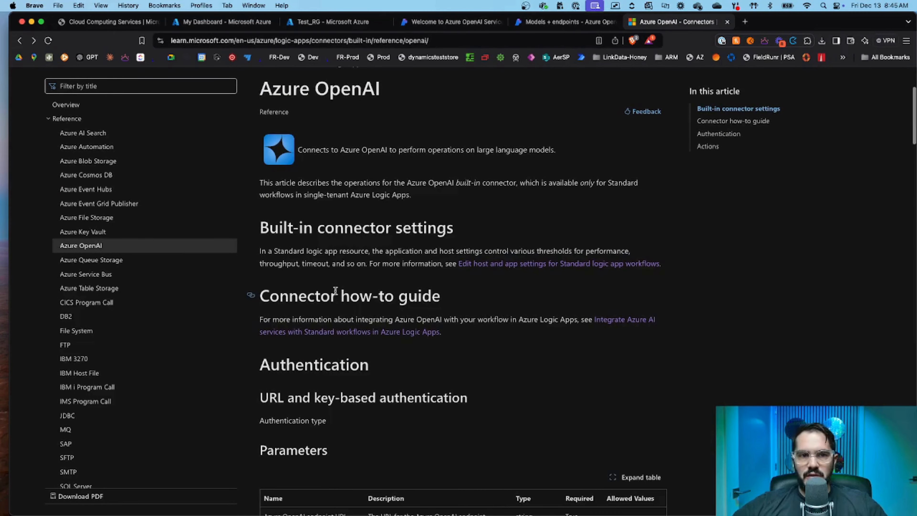
- Review the Azure OpenAI connector reference article, including its authentication parameters and the list of available actions
scroll(317, 239, "down", 20)
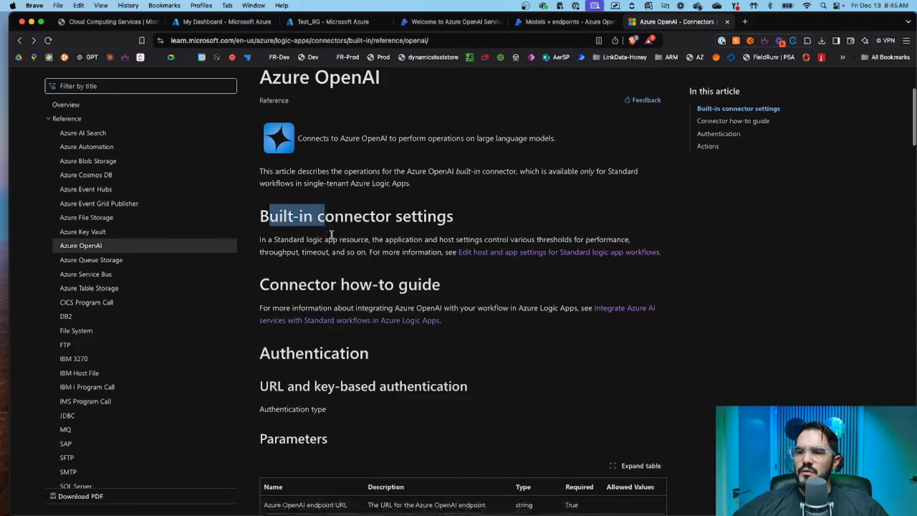
scroll(342, 269, "down", 8)
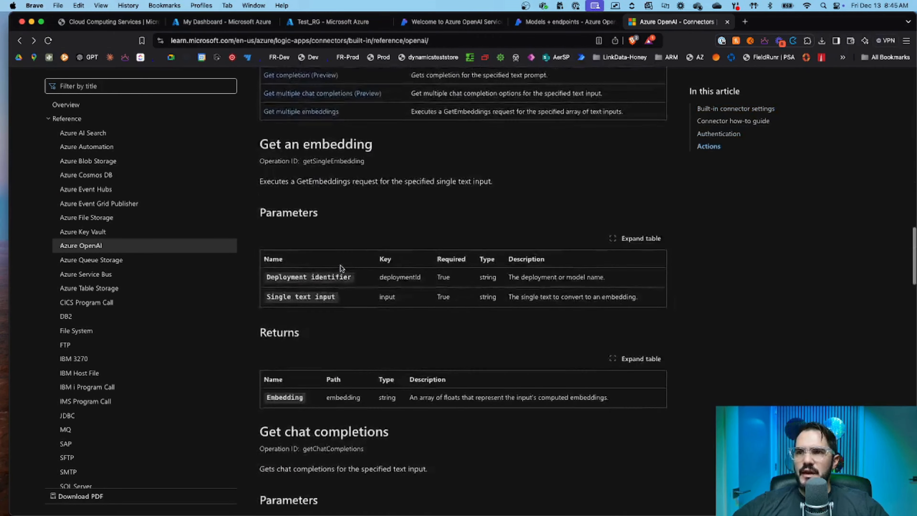
scroll(324, 224, "up", 7)
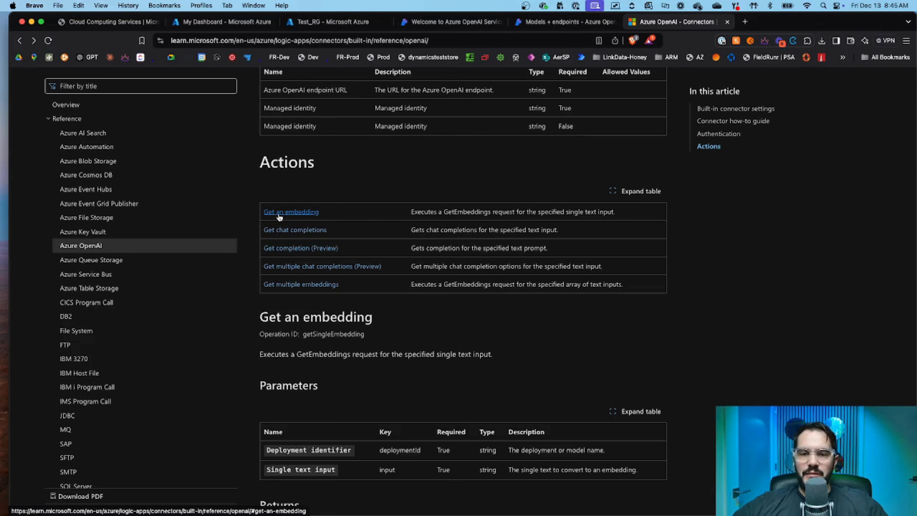
scroll(285, 217, "up", 2)
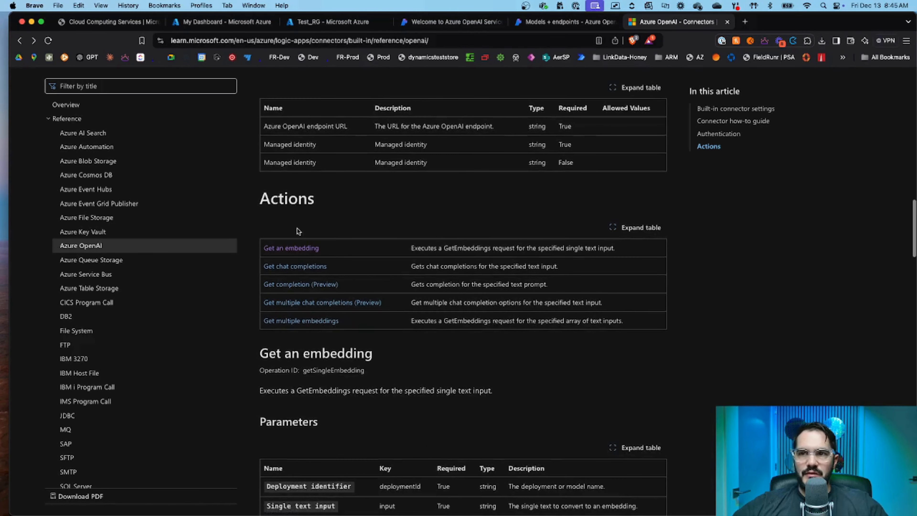
scroll(299, 238, "up", 5)
scroll(301, 250, "up", 15)
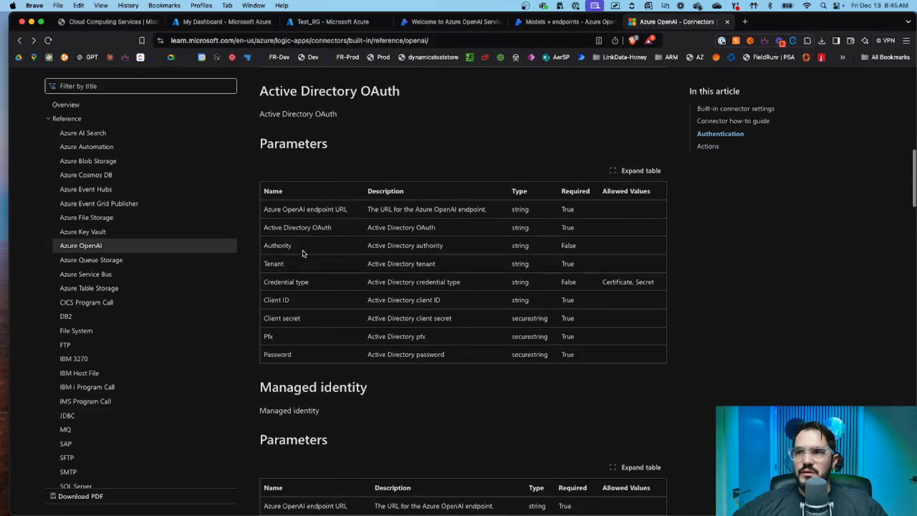
scroll(304, 253, "up", 2)
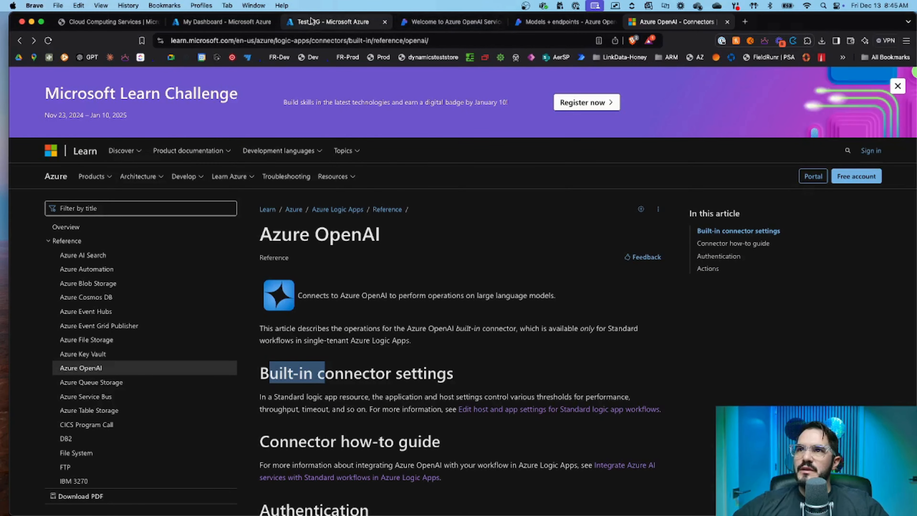
- From the Test_RG resource group, search the marketplace for openai and start creating an Azure OpenAI resource
left_click(326, 23)
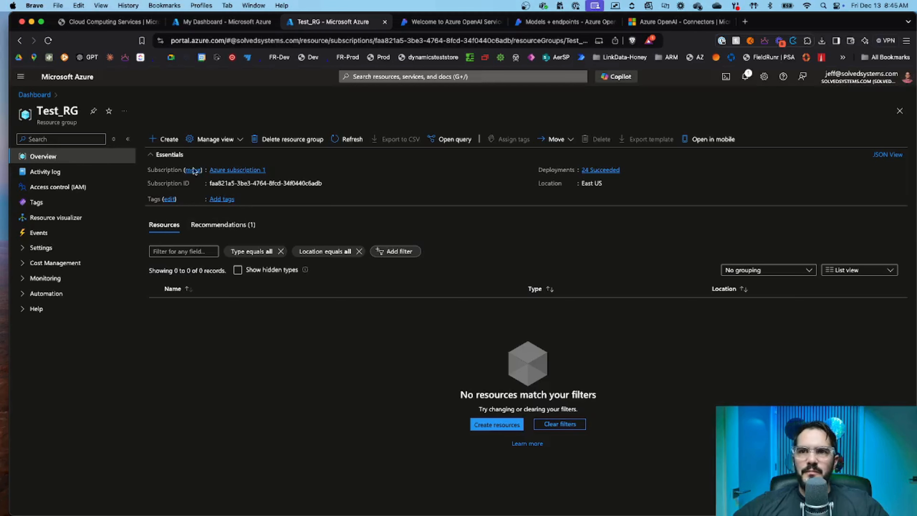
left_click(167, 142)
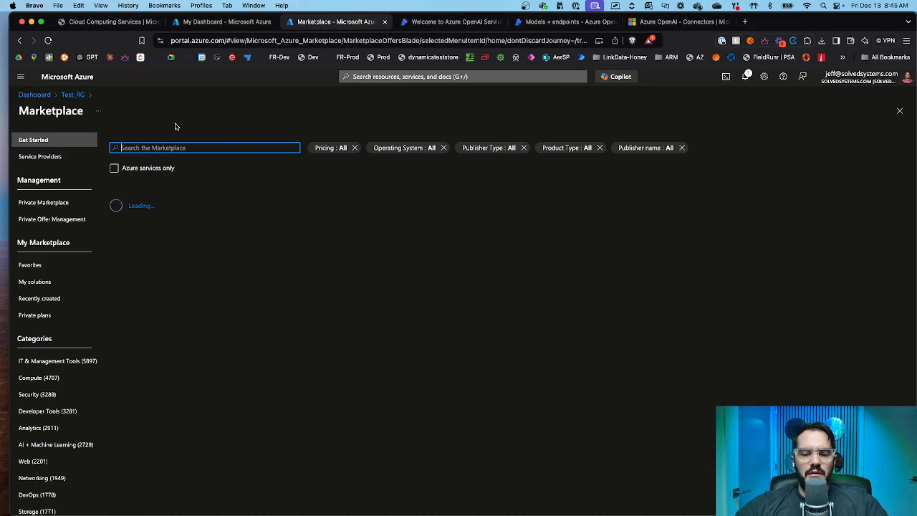
type("azu")
key("BackSpace")
key("BackSpace")
key("BackSpace")
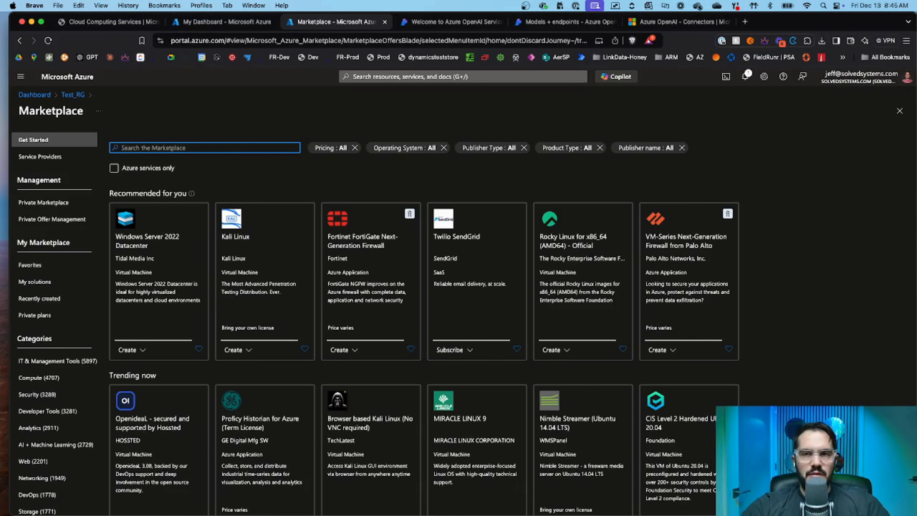
type("ope")
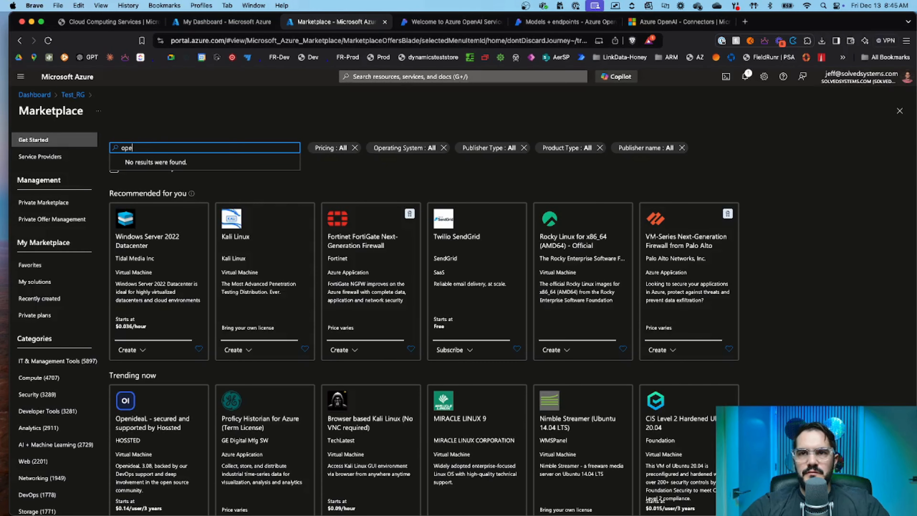
type("nai")
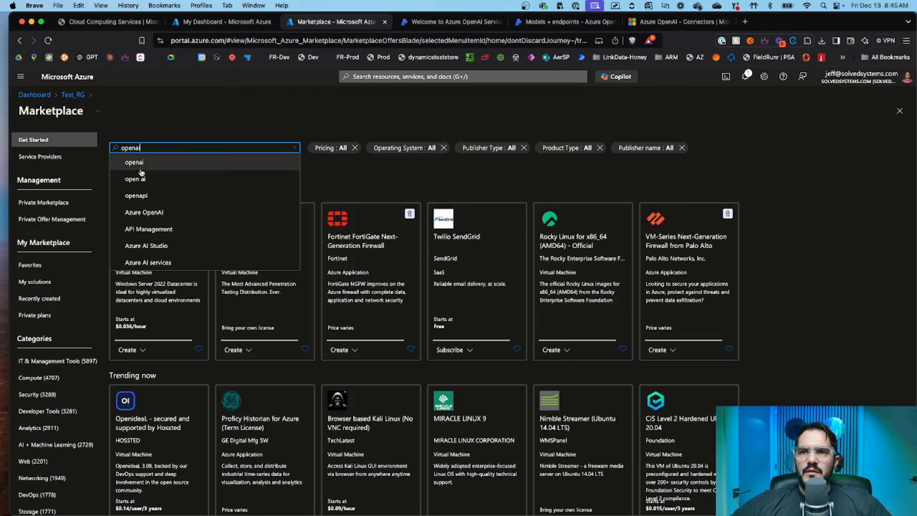
left_click(151, 160)
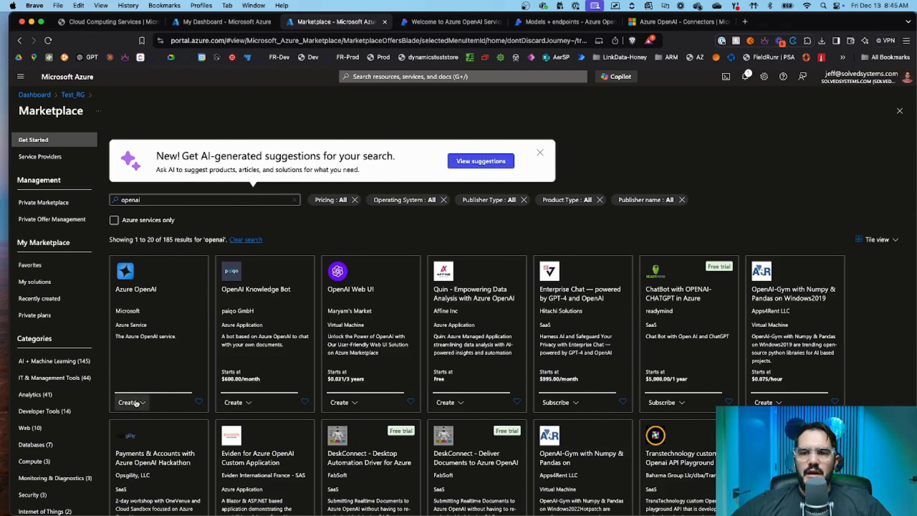
left_click(144, 403)
left_click(137, 418)
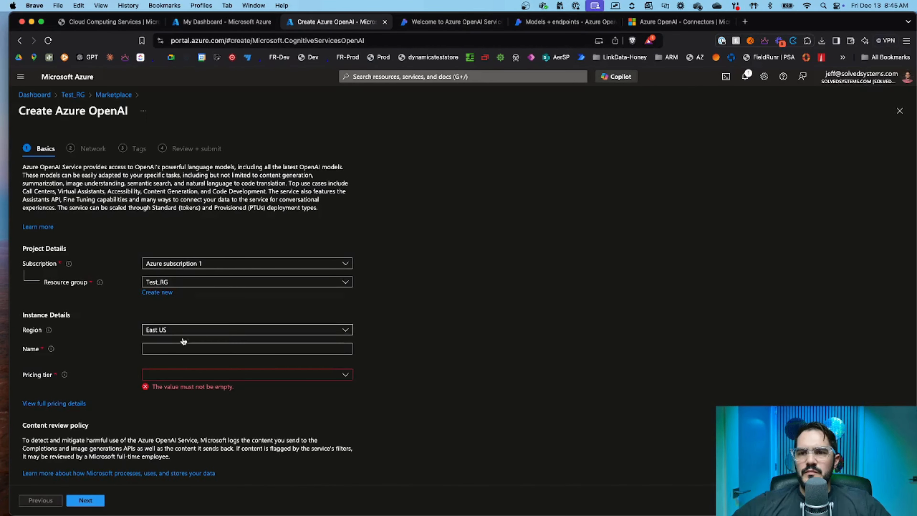
- Name the Azure OpenAI instance testopenai00 and choose the Standard S0 pricing tier
left_click(167, 349)
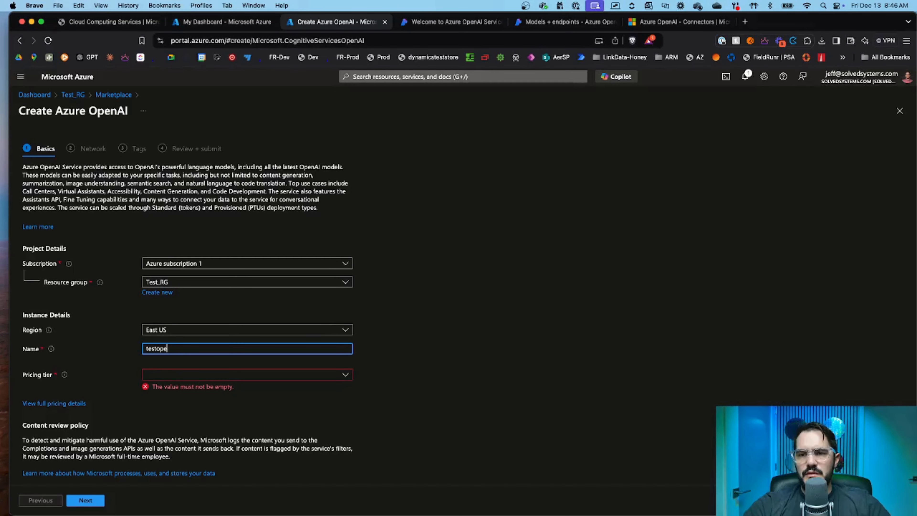
type("testopenai0")
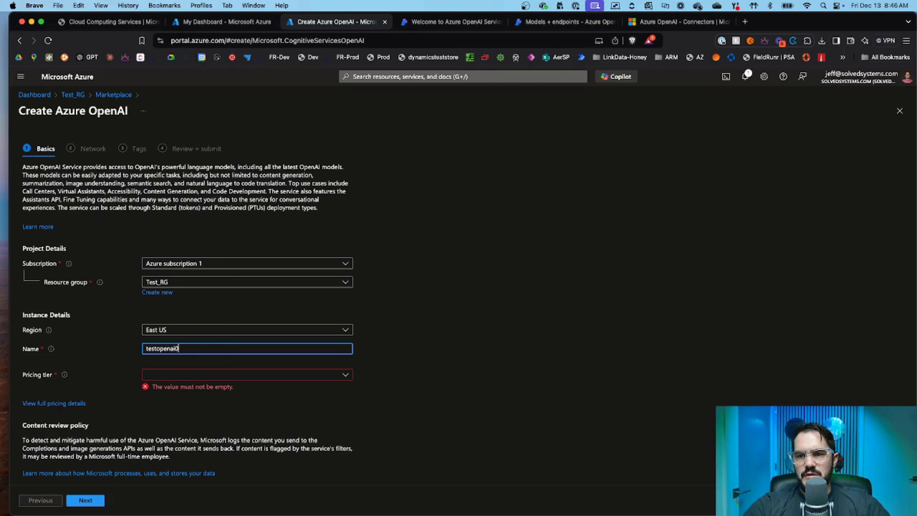
type("0")
left_click(247, 374)
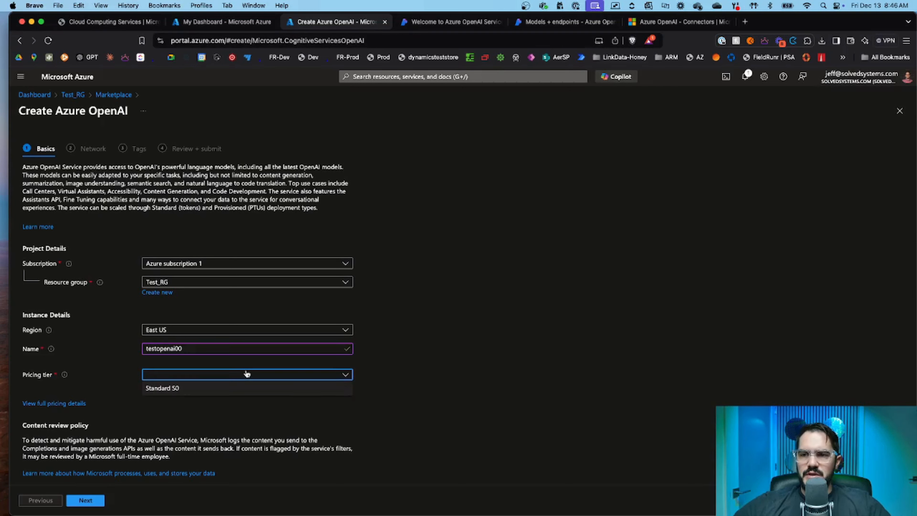
left_click(175, 388)
- Change the Azure OpenAI instance name to testopenai00-1
left_click(208, 348)
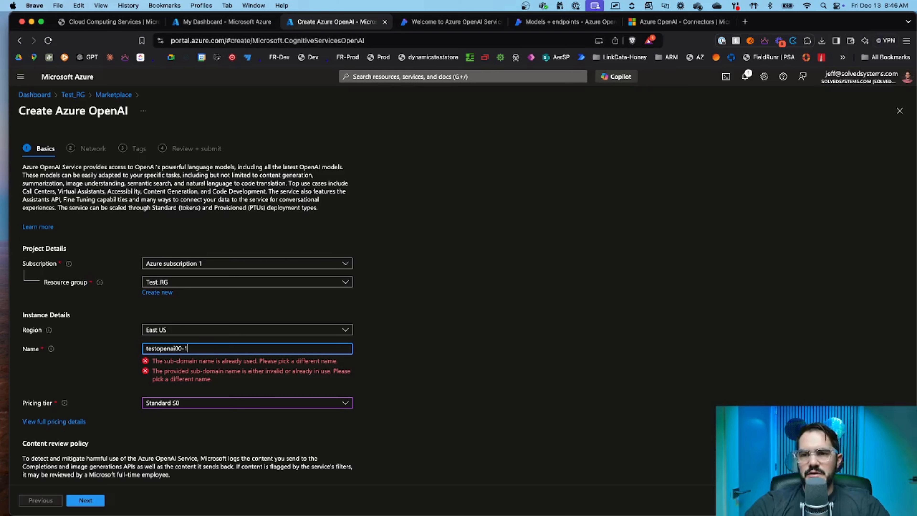
left_click(454, 407)
left_click_drag(261, 348, 136, 352)
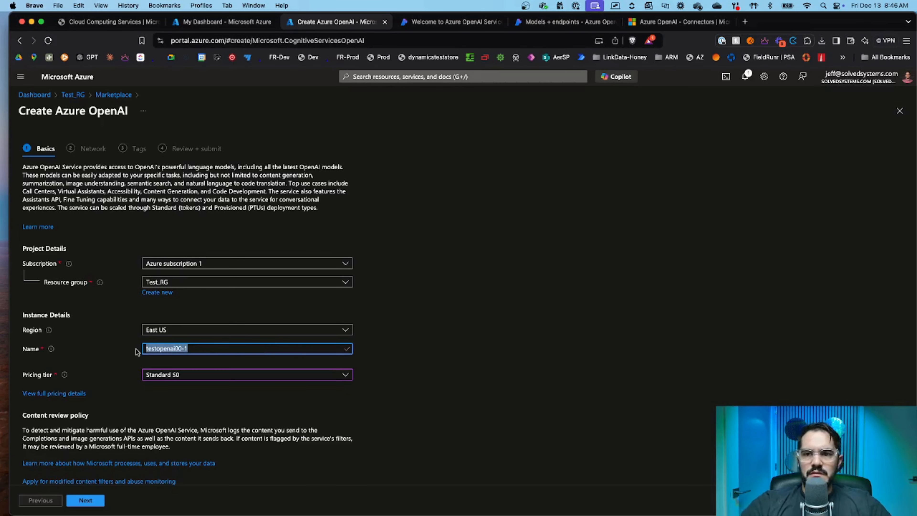
left_click(298, 436)
scroll(202, 333, "down", 3)
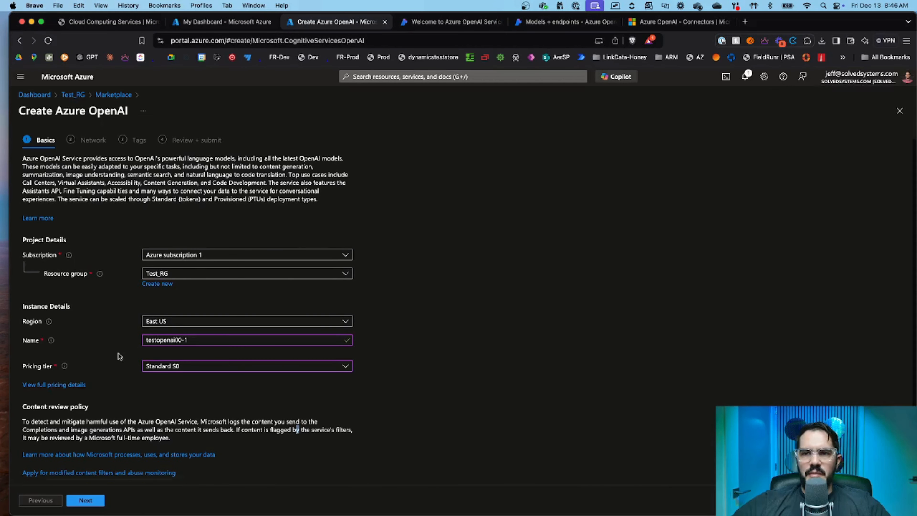
- Keep access open to all networks, leave the tags empty, and create the Azure OpenAI resource
left_click(86, 500)
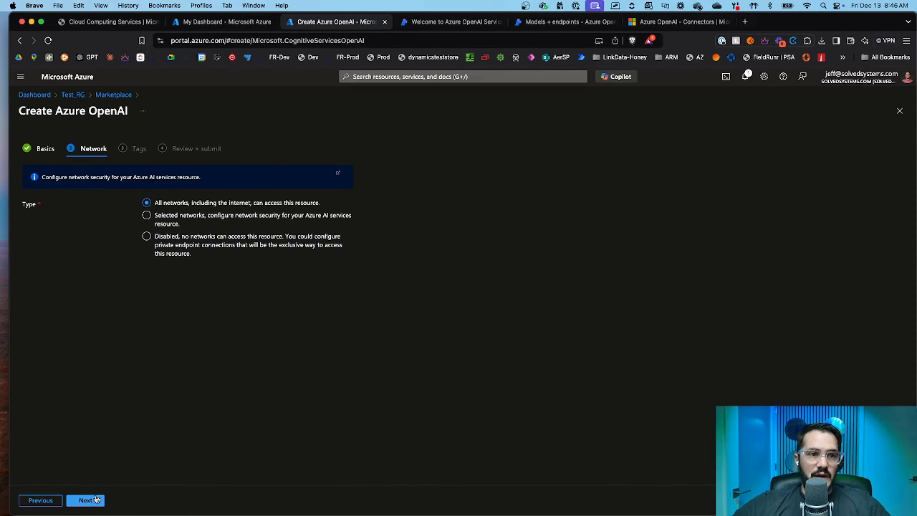
left_click(86, 500)
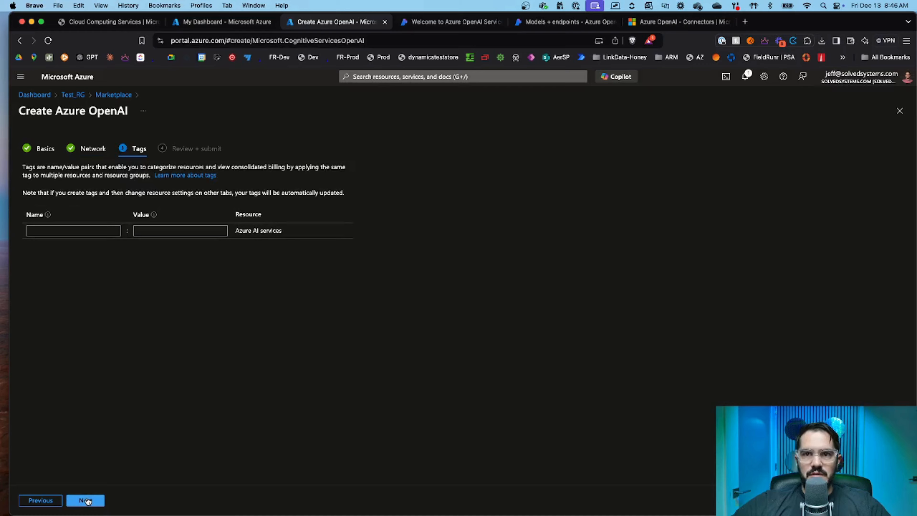
left_click(86, 500)
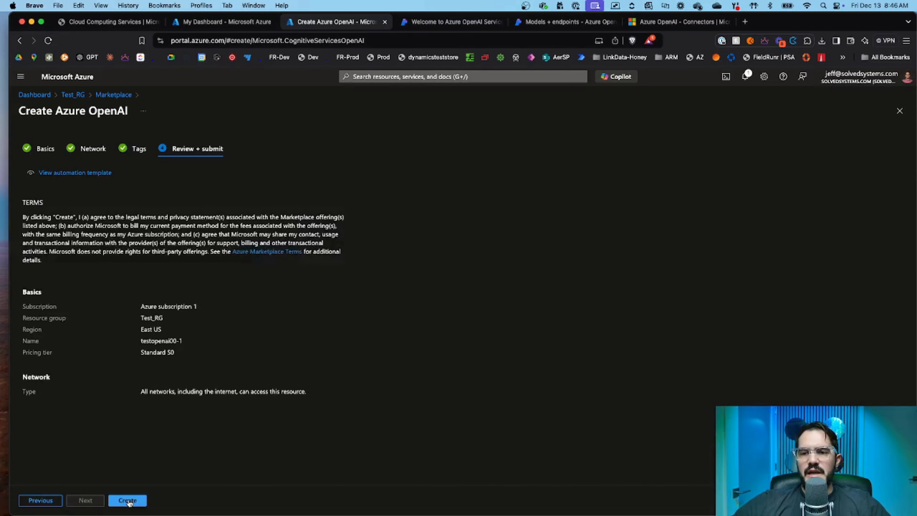
left_click(128, 500)
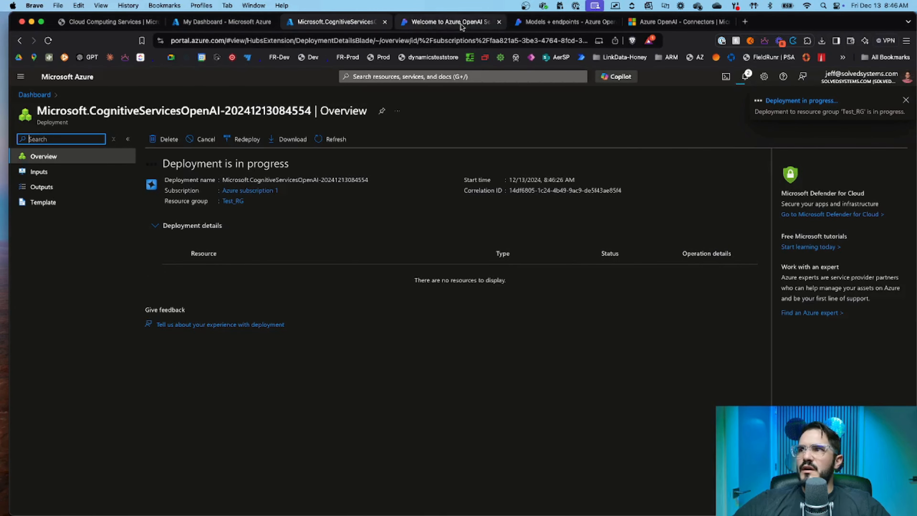
- From the dashboard's Test_RG resource group, find Logic App in the marketplace and start creating one on the Workflow Service Plan
left_click(218, 22)
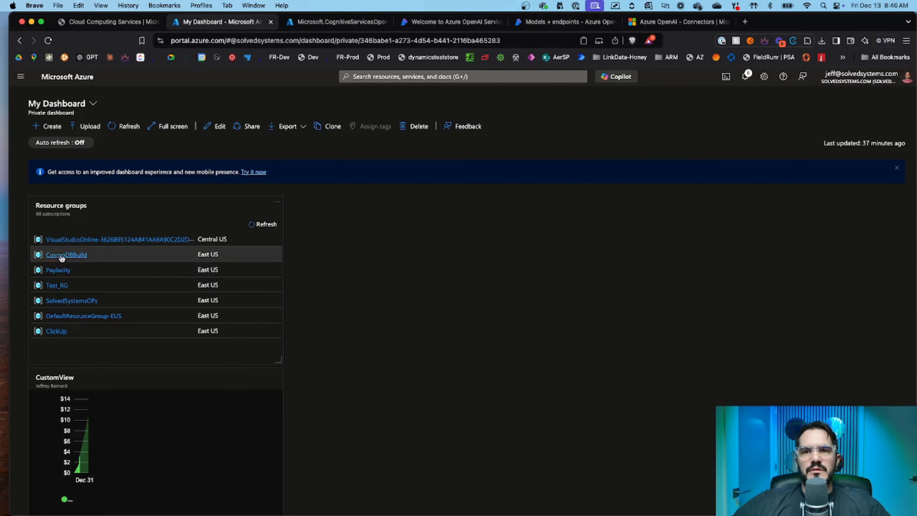
left_click(59, 285)
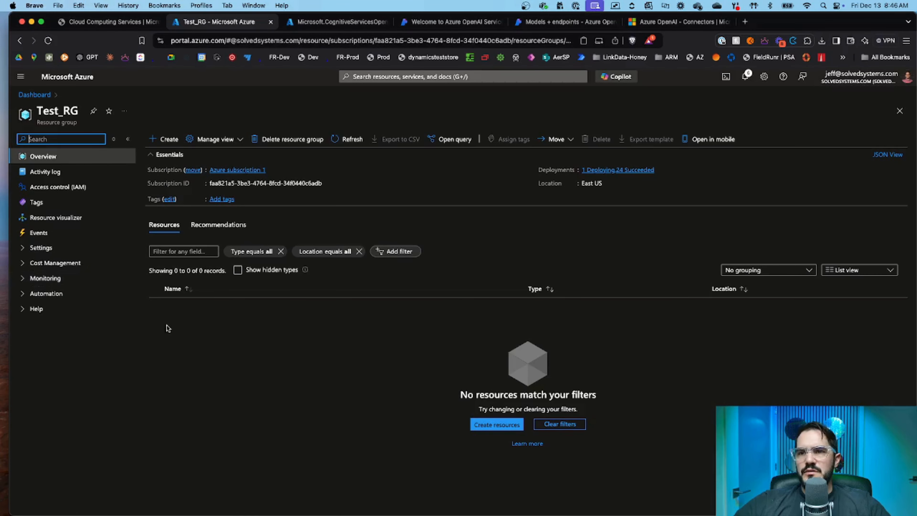
left_click(164, 140)
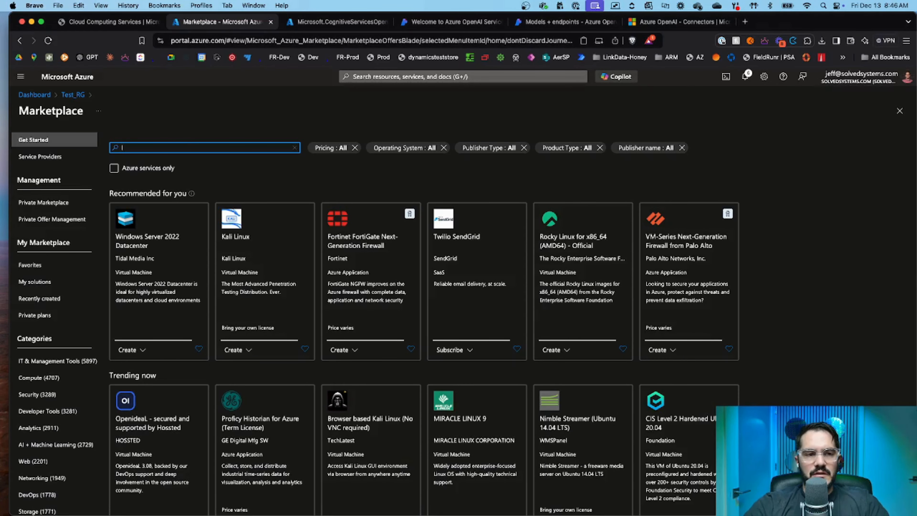
type("logics")
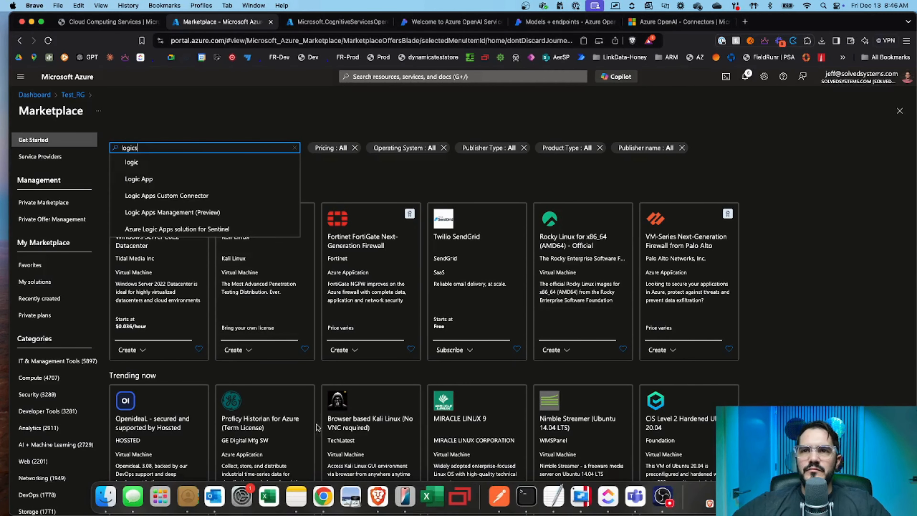
left_click(145, 179)
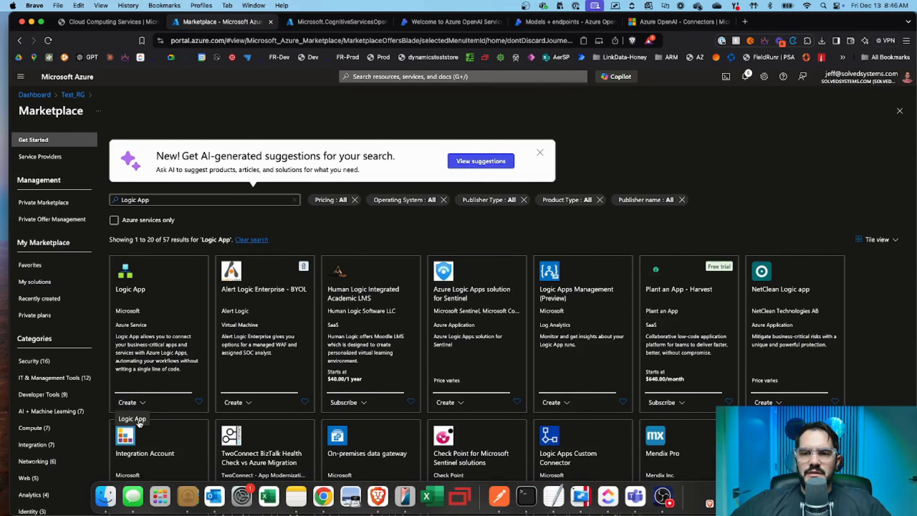
left_click(144, 403)
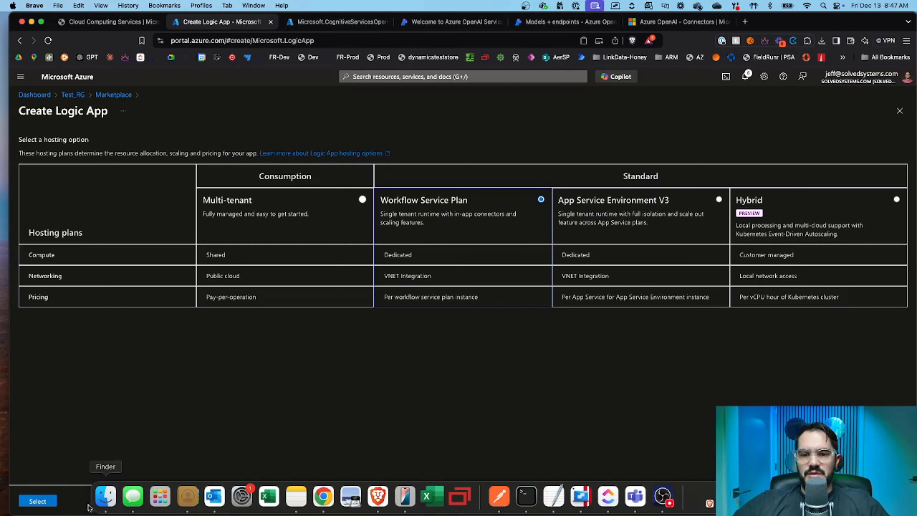
left_click(36, 503)
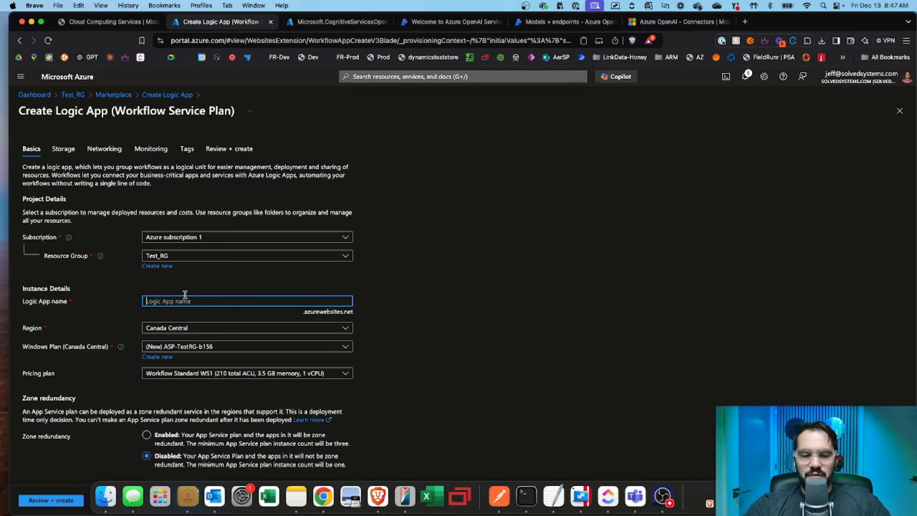
- Name the logic app testembedding23 and set its region to East US
type("testemb")
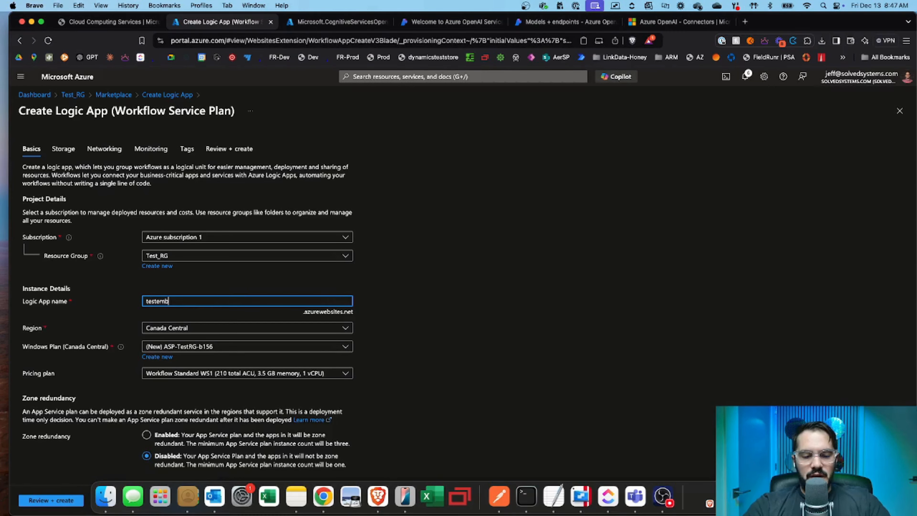
type("edding23")
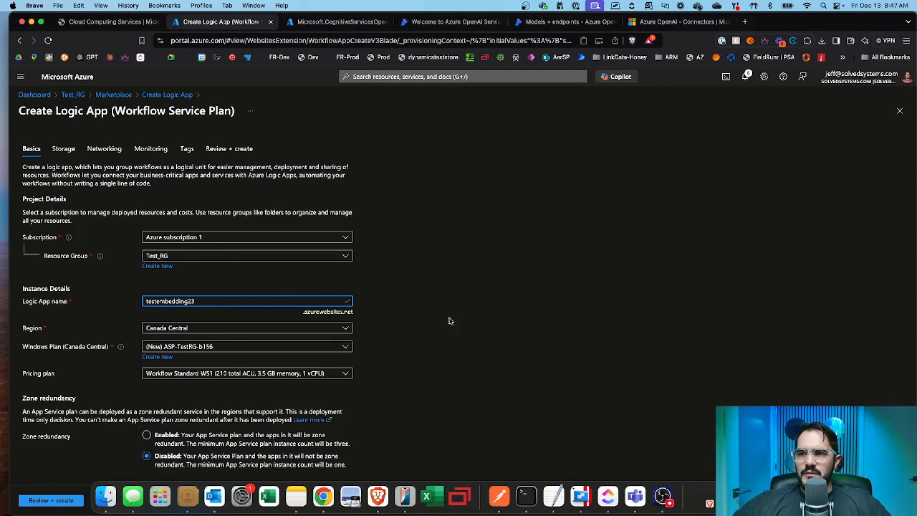
left_click(327, 327)
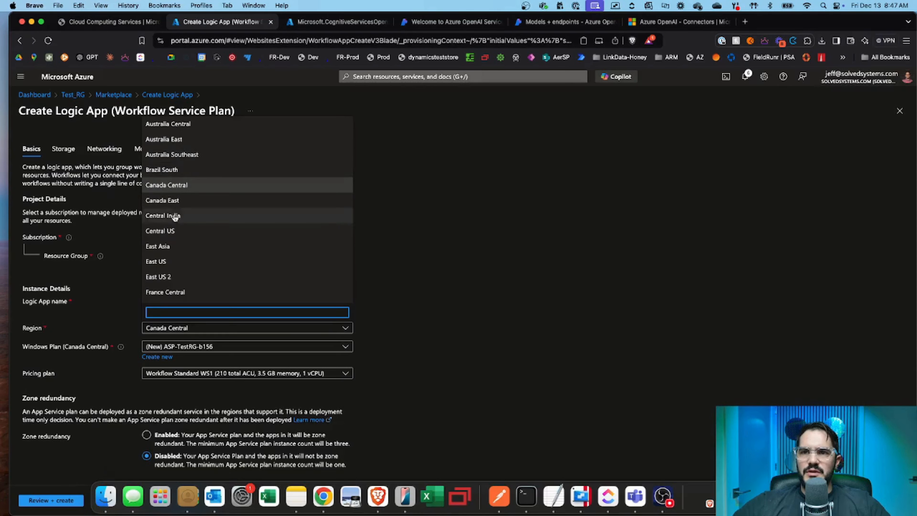
left_click(170, 261)
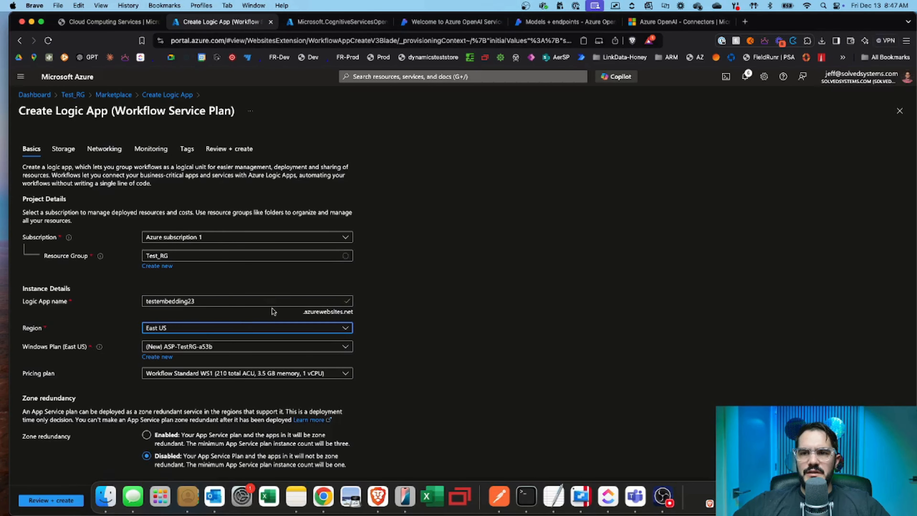
scroll(267, 307, "down", 1)
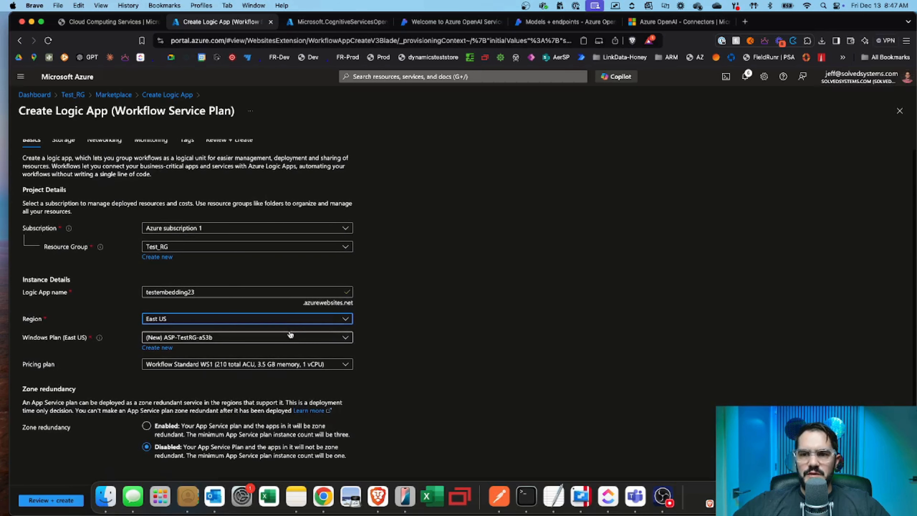
- Review the testembedding23 logic app configuration and create it on the Workflow Standard plan
left_click(54, 501)
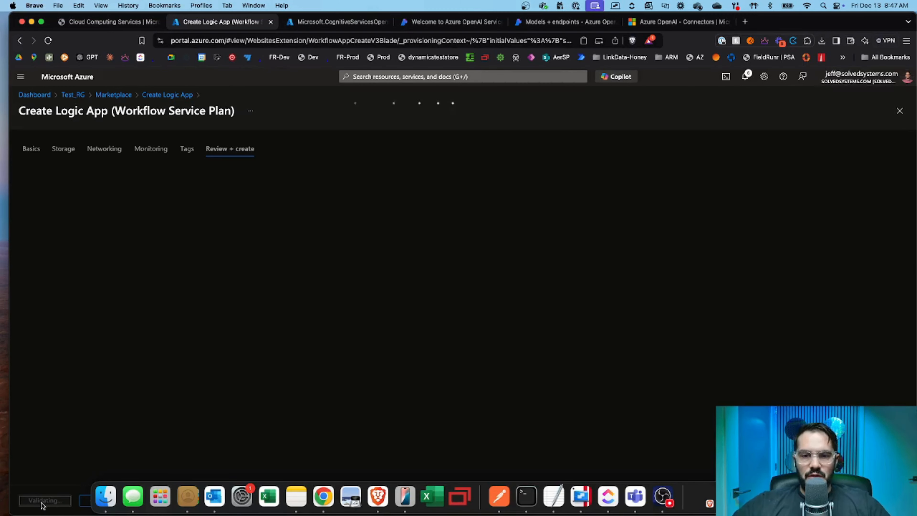
scroll(177, 282, "down", 5)
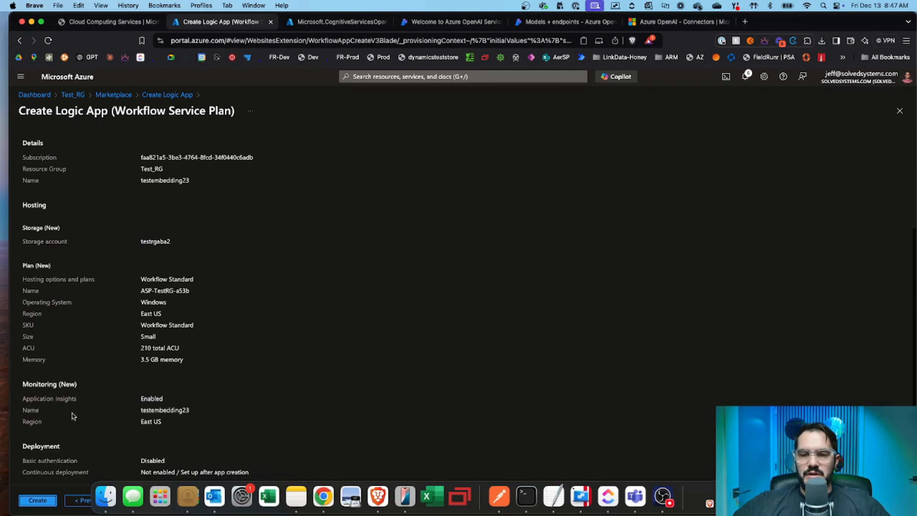
left_click(38, 500)
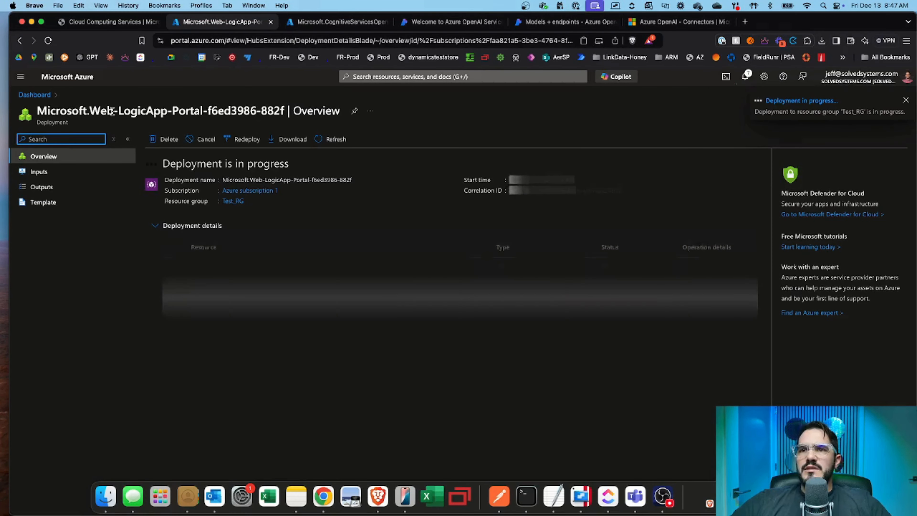
- From the dashboard's Test_RG resource group, open testopenai00-1 and go to its model deployments in the Azure AI Foundry portal
left_click(35, 94)
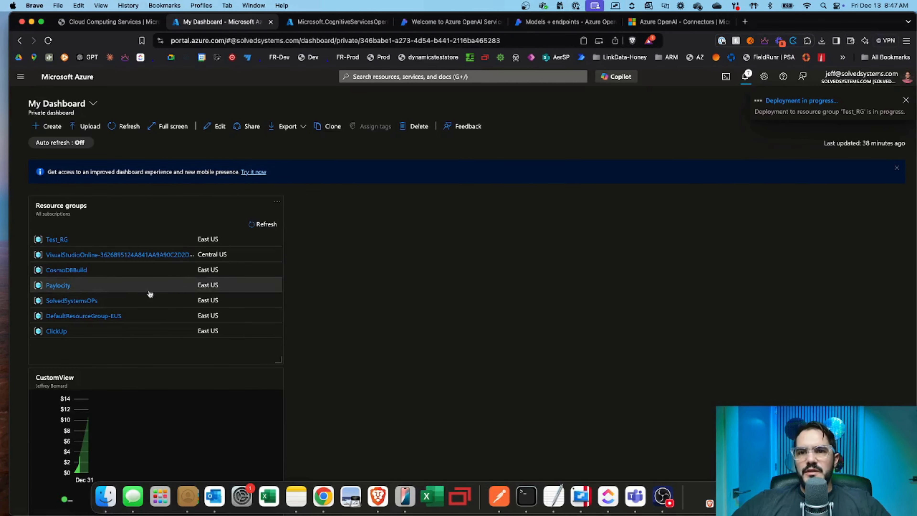
left_click(57, 239)
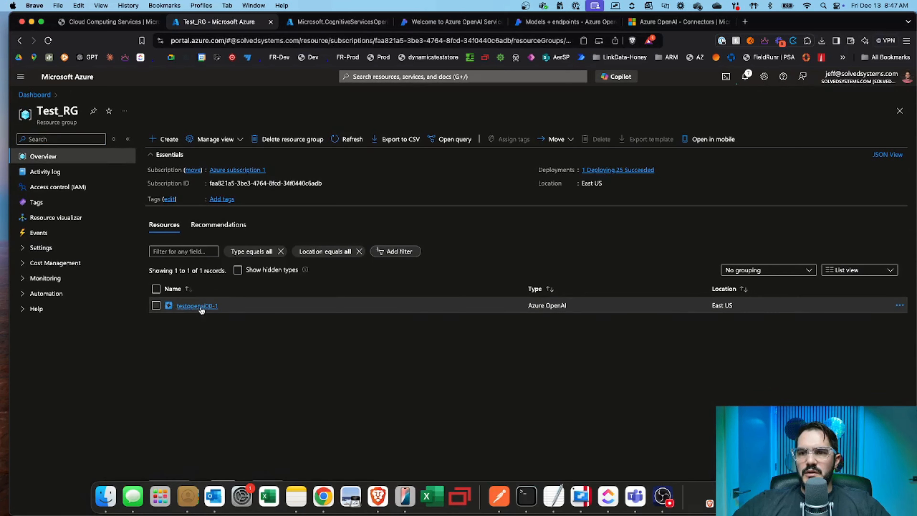
left_click(198, 305)
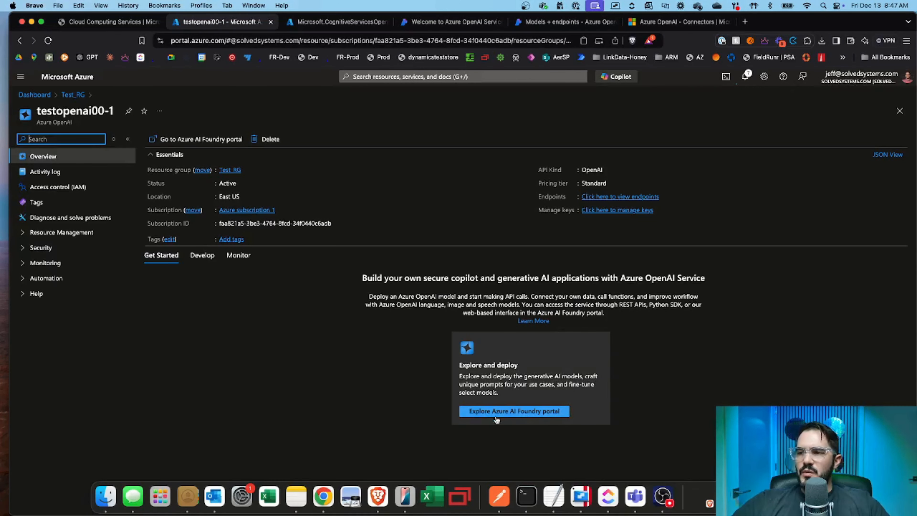
left_click(473, 410)
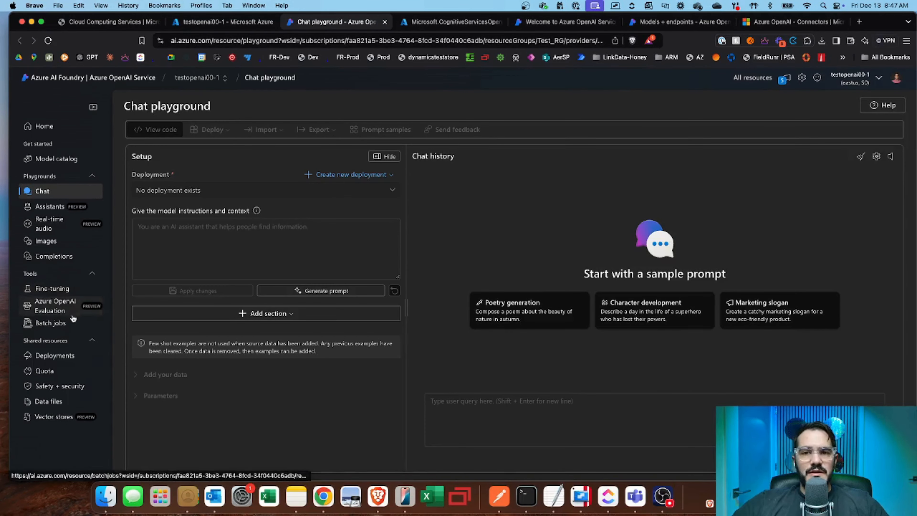
left_click(59, 355)
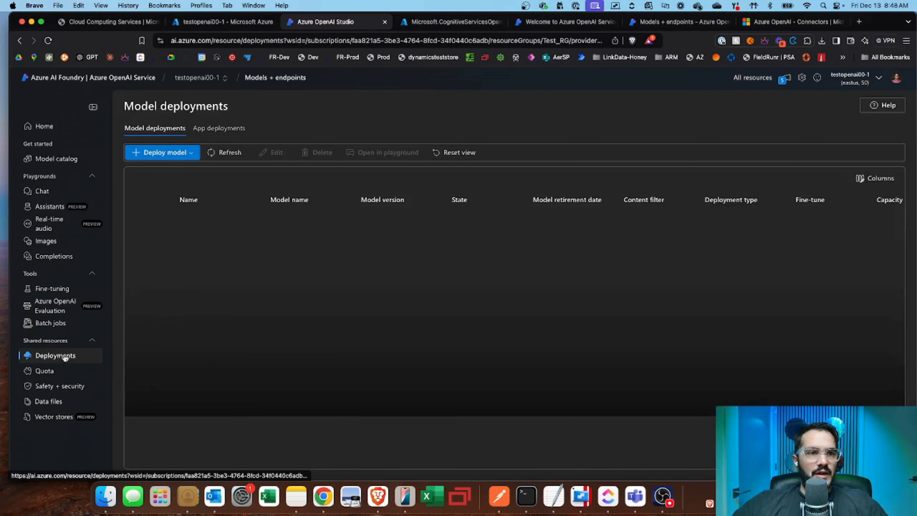
- Deploy the base model text-embedding-3-small with the Standard deployment type, creating the new AI resource in Australia East
left_click(169, 153)
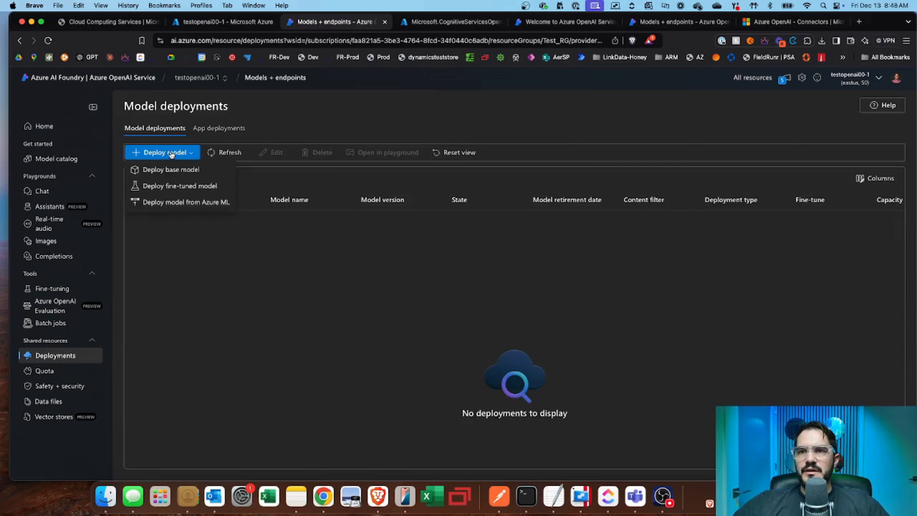
left_click(171, 168)
left_click(316, 185)
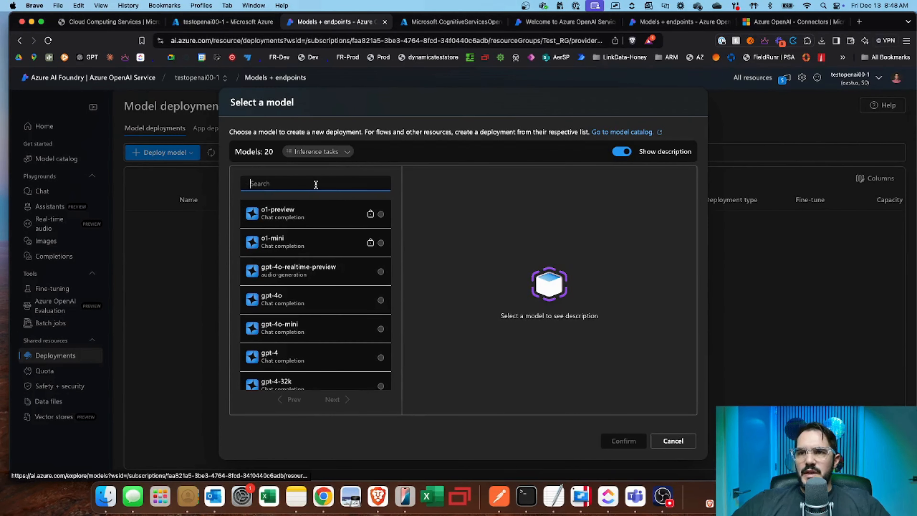
type("em")
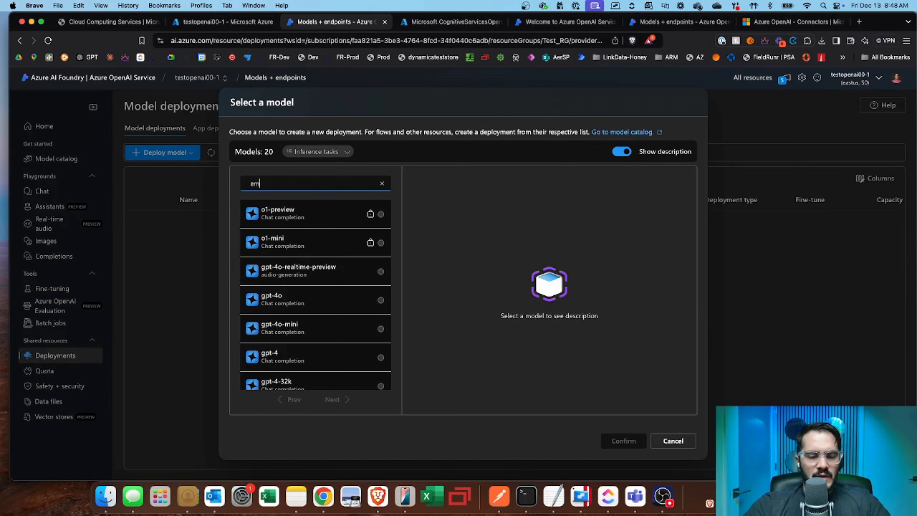
type("b")
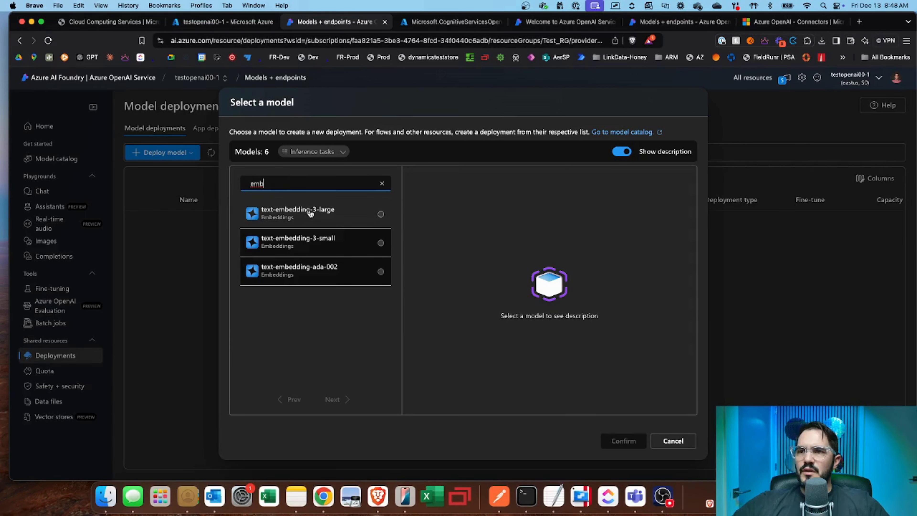
left_click(306, 247)
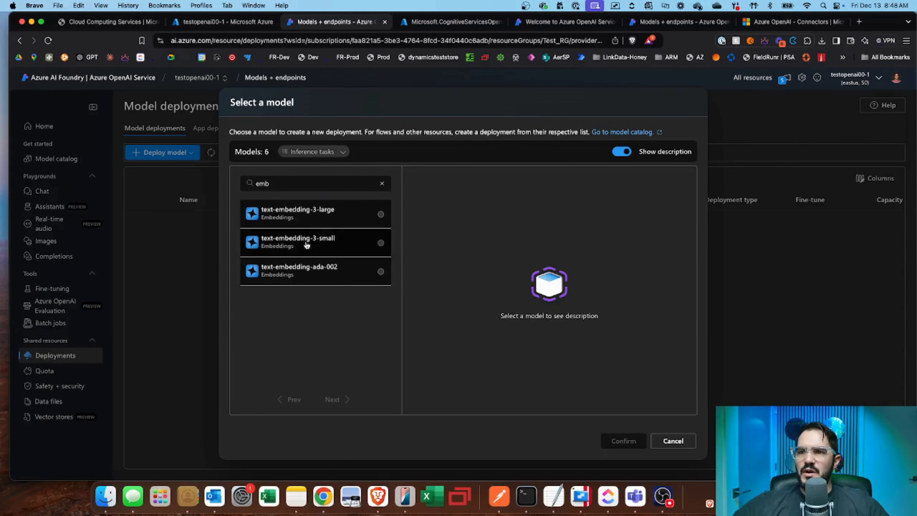
left_click(622, 442)
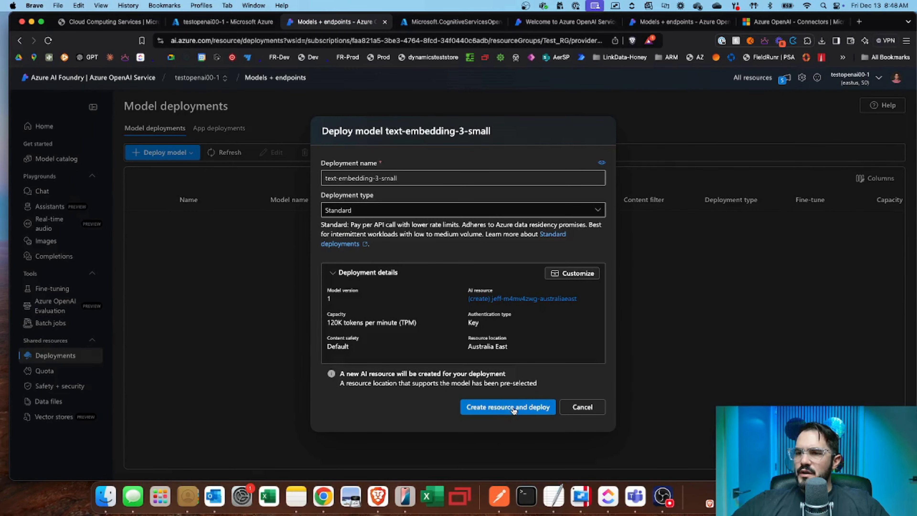
left_click(514, 408)
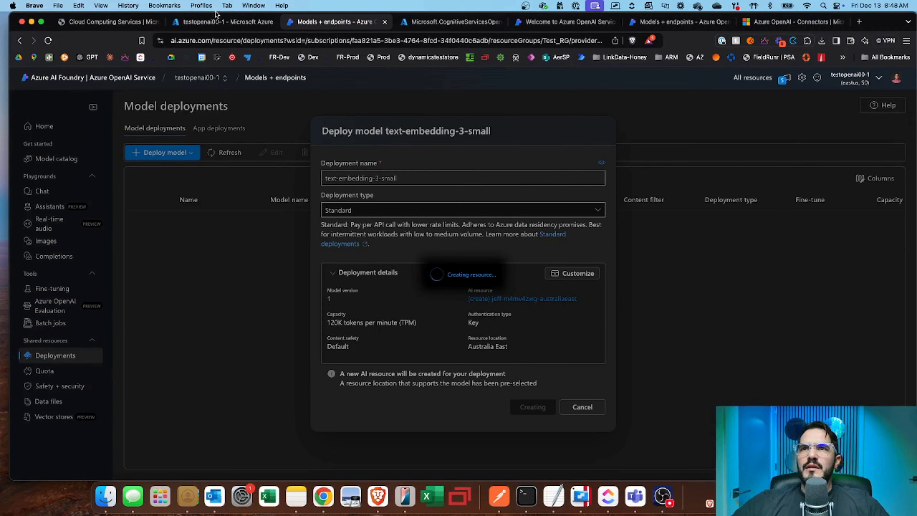
- Switch back to the Azure portal, refresh the Test_RG resources, and open the newly deployed testembedding23 logic app
left_click(216, 23)
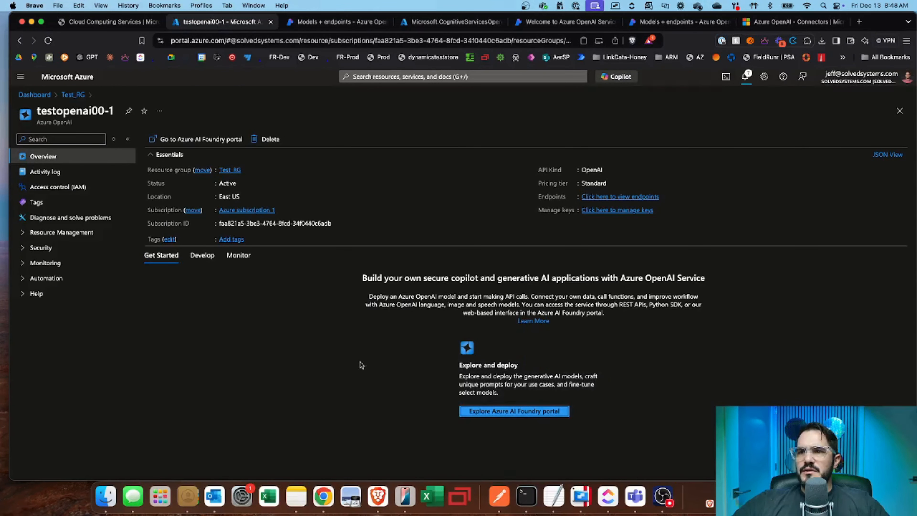
left_click(72, 95)
left_click(202, 306)
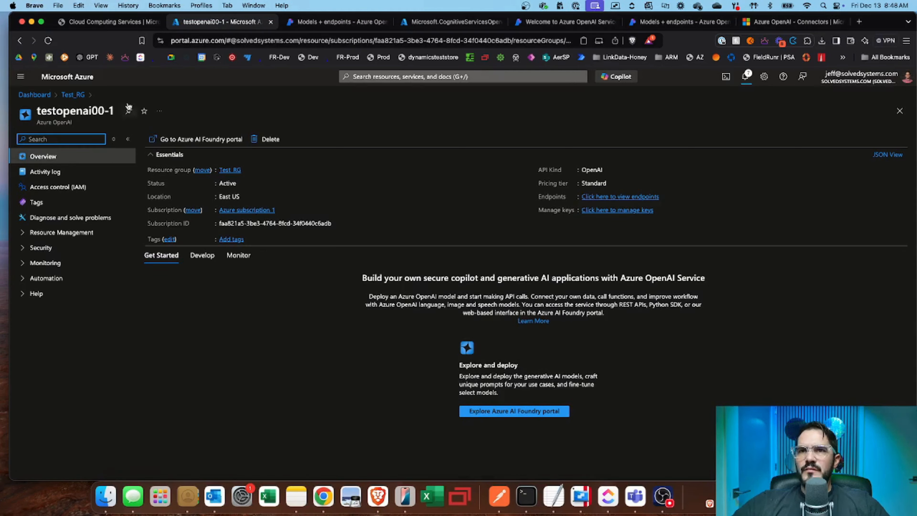
left_click(73, 94)
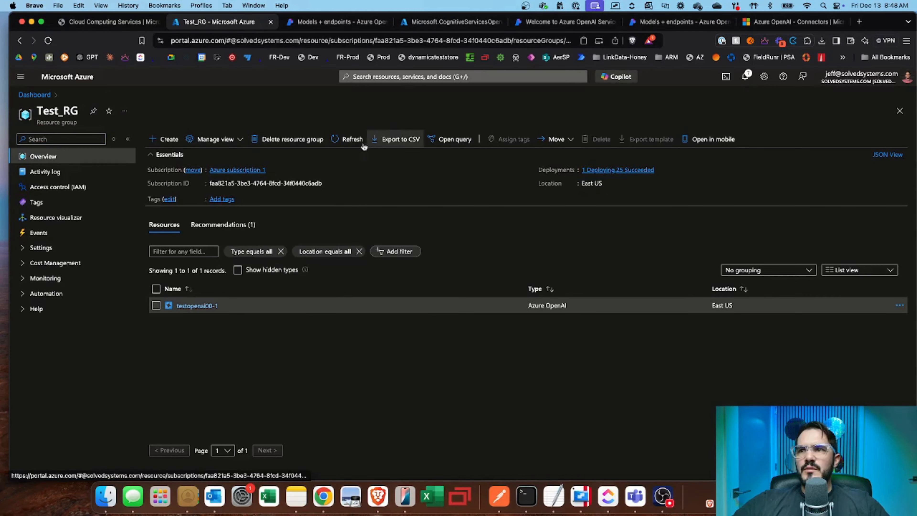
left_click(346, 144)
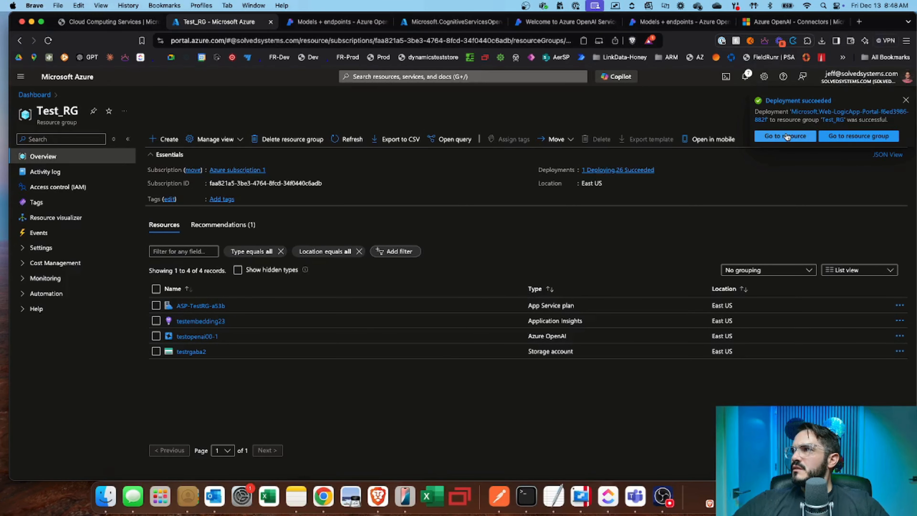
left_click(786, 136)
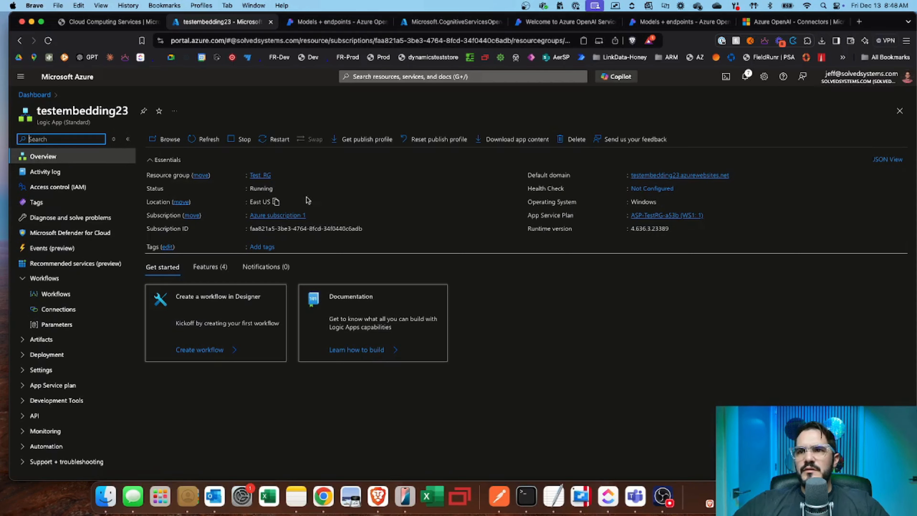
- Add a stateful workflow named TestLogicapp to the testembedding23 logic app
left_click(57, 294)
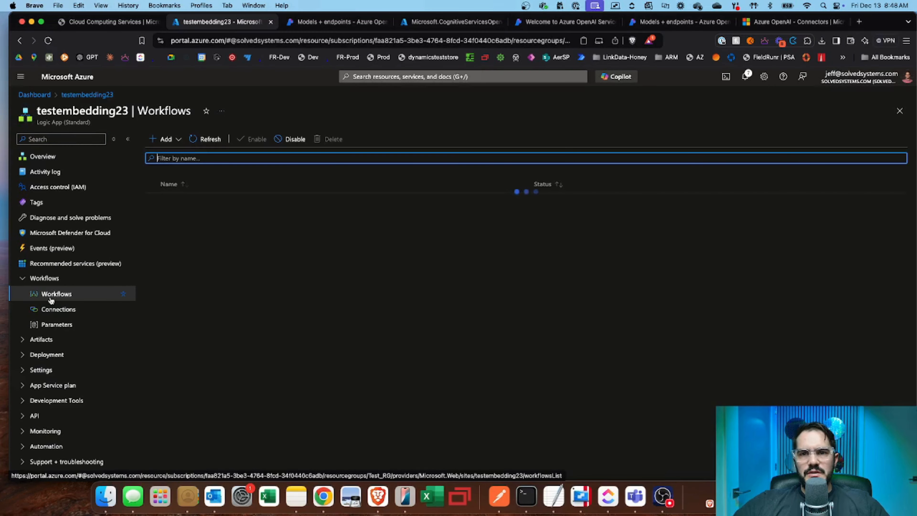
left_click(164, 139)
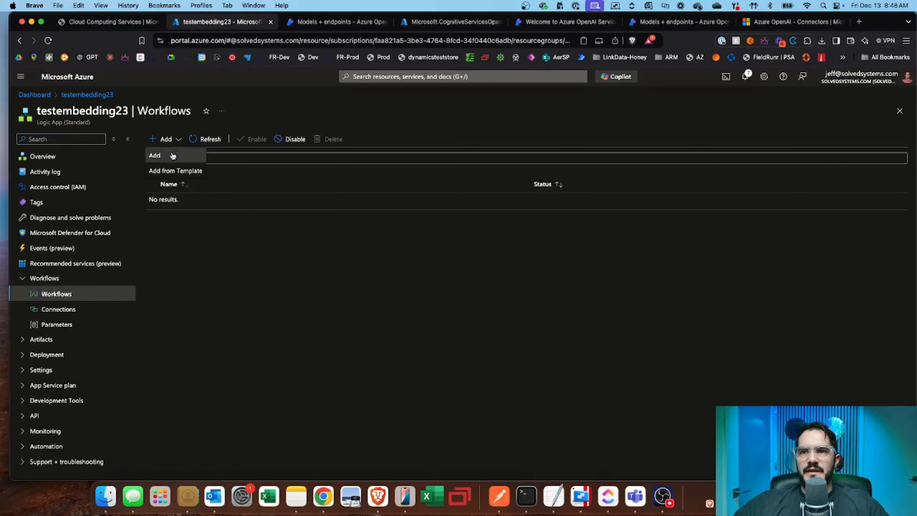
left_click(169, 154)
left_click(730, 170)
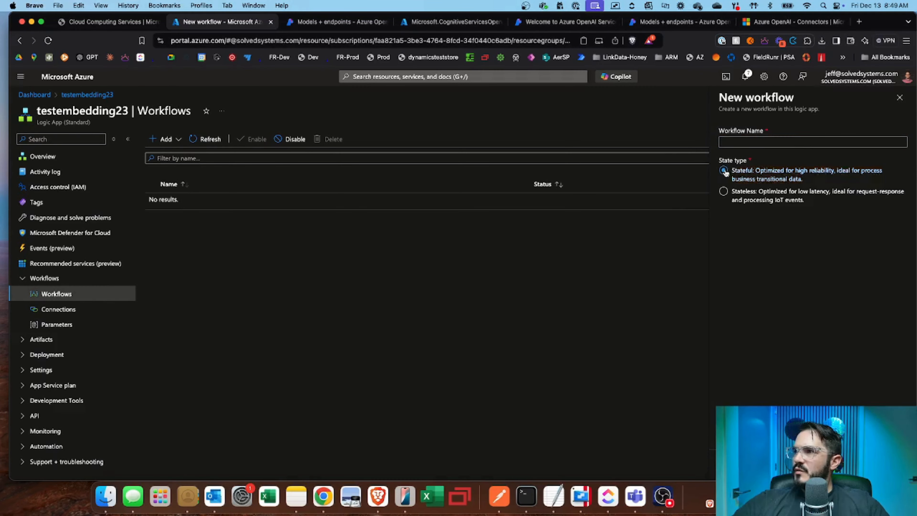
left_click(732, 141)
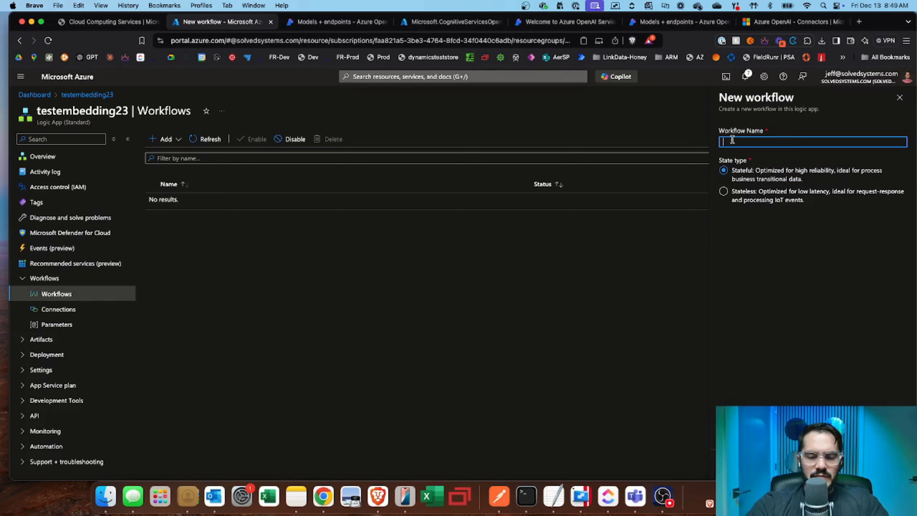
type("TestLogicapp")
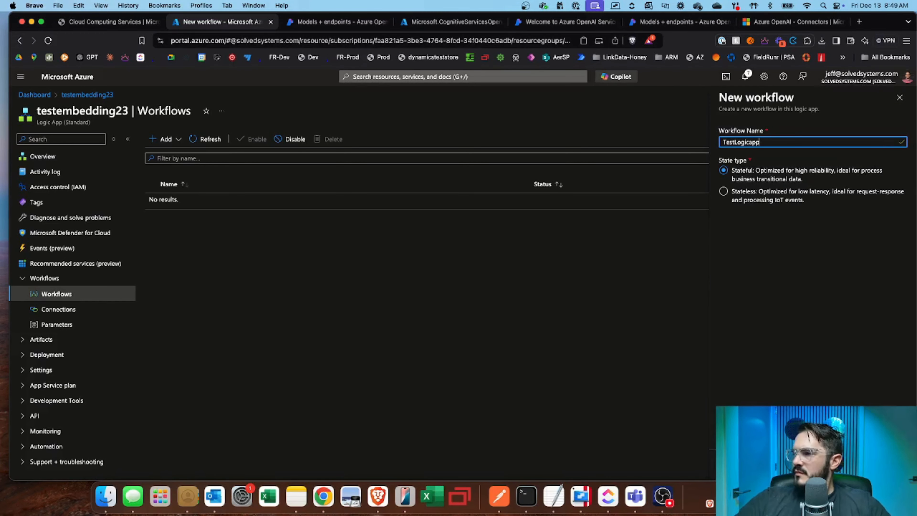
left_click(735, 465)
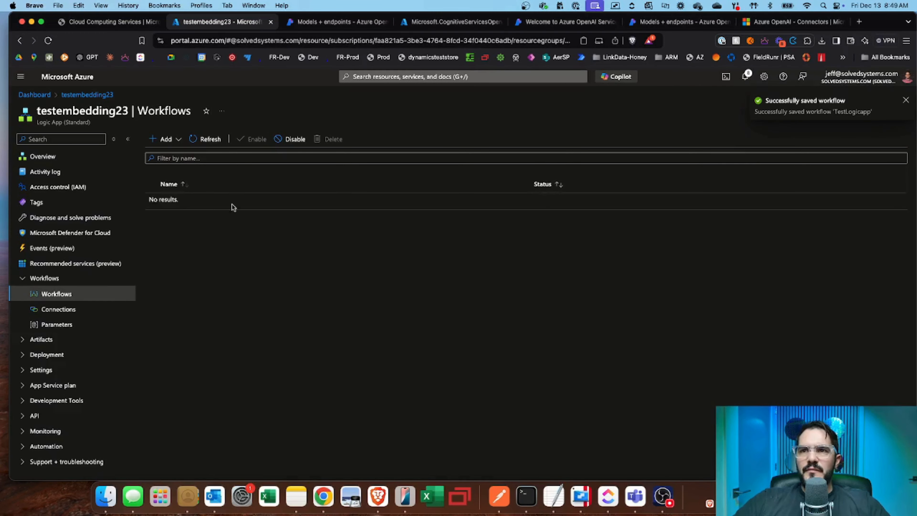
- Refresh the workflow list and open TestLogicapp in the designer
left_click(203, 144)
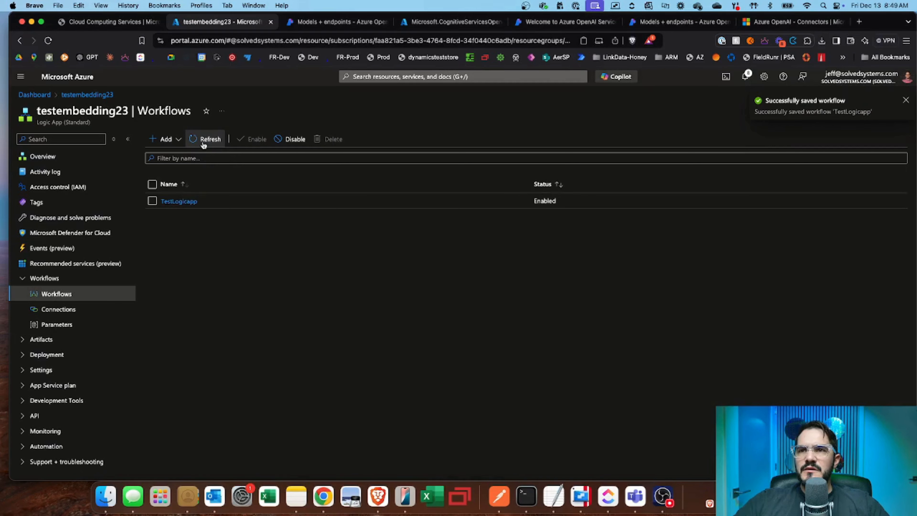
left_click(177, 201)
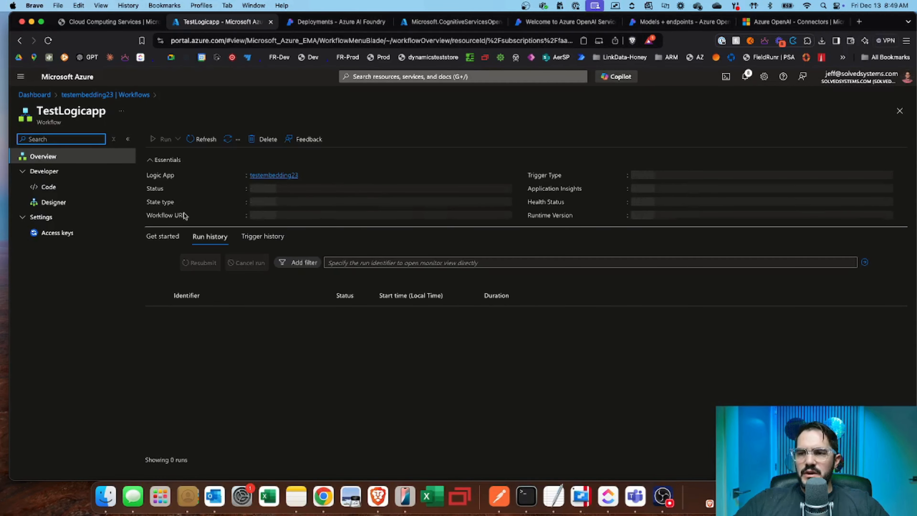
left_click(54, 202)
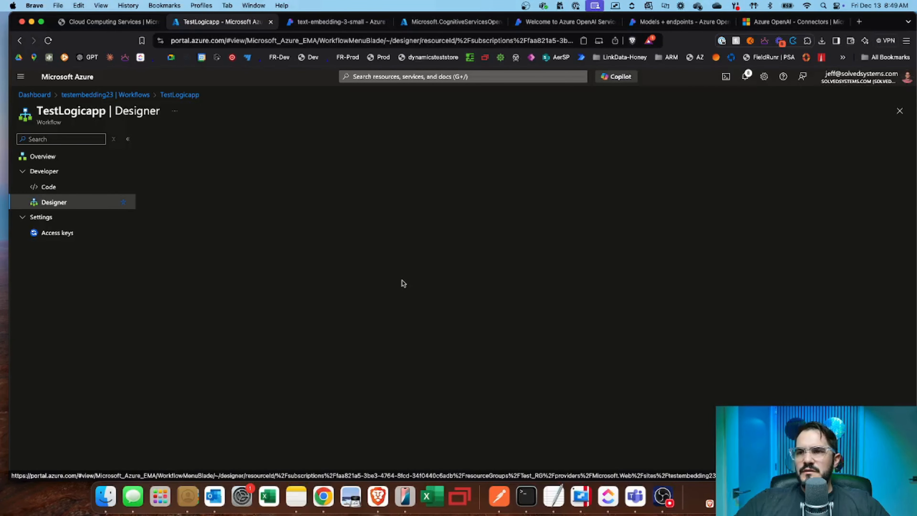
- Find the Request connector's "When a HTTP request is received" trigger and add it to the workflow
left_click(530, 284)
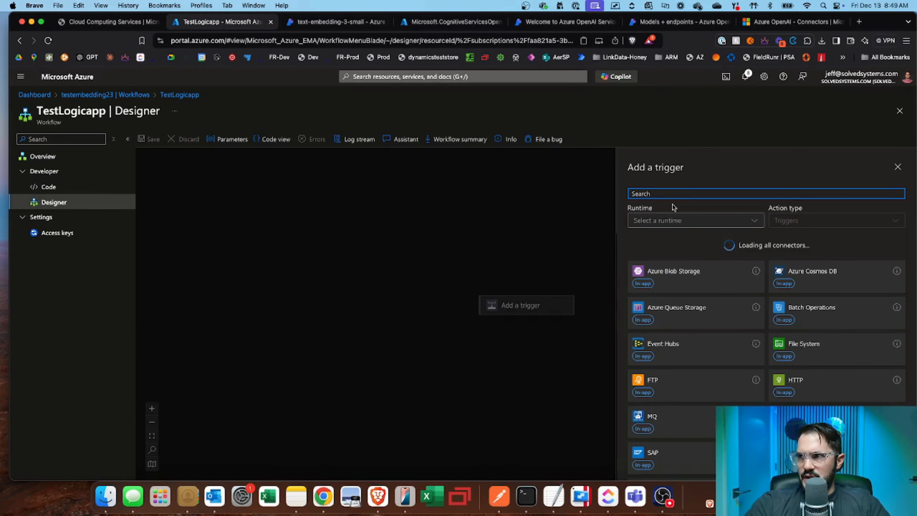
type("req")
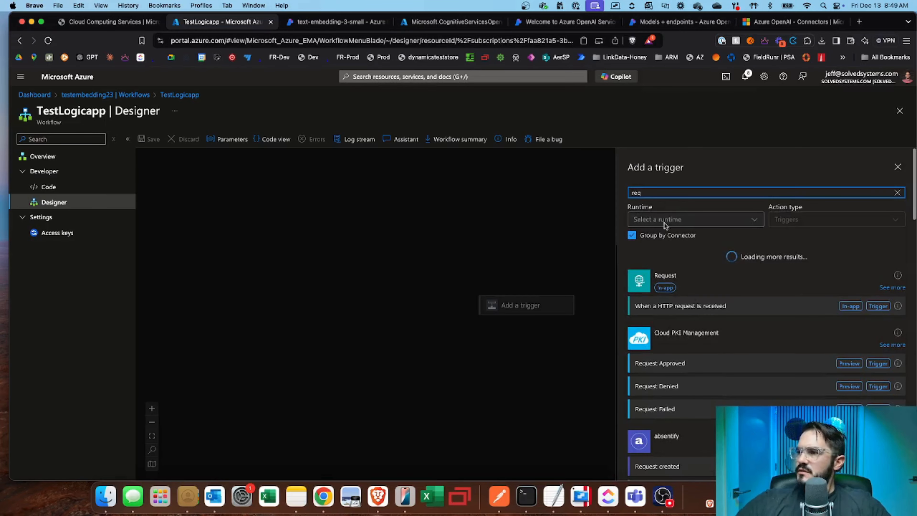
left_click(680, 310)
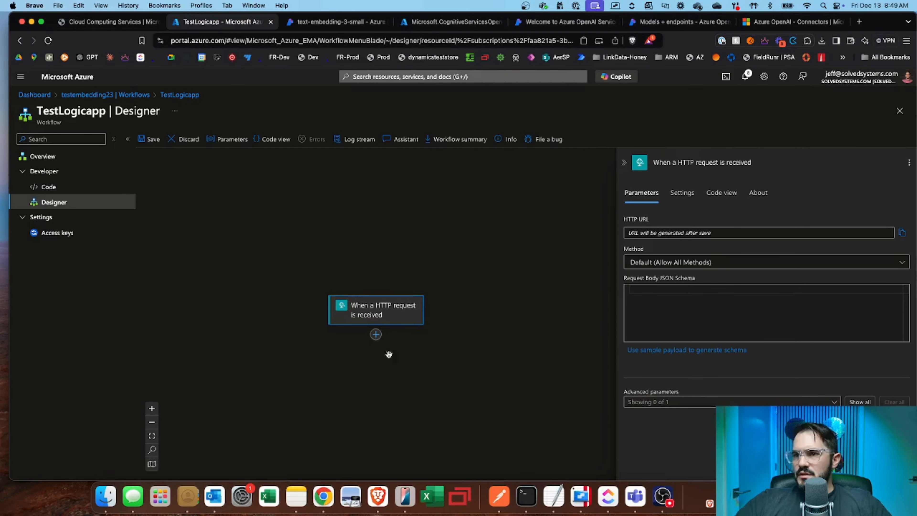
- Search for "azure open" and add the in-app Azure OpenAI "Get an embedding" action below the HTTP request trigger
left_click(375, 334)
left_click(406, 335)
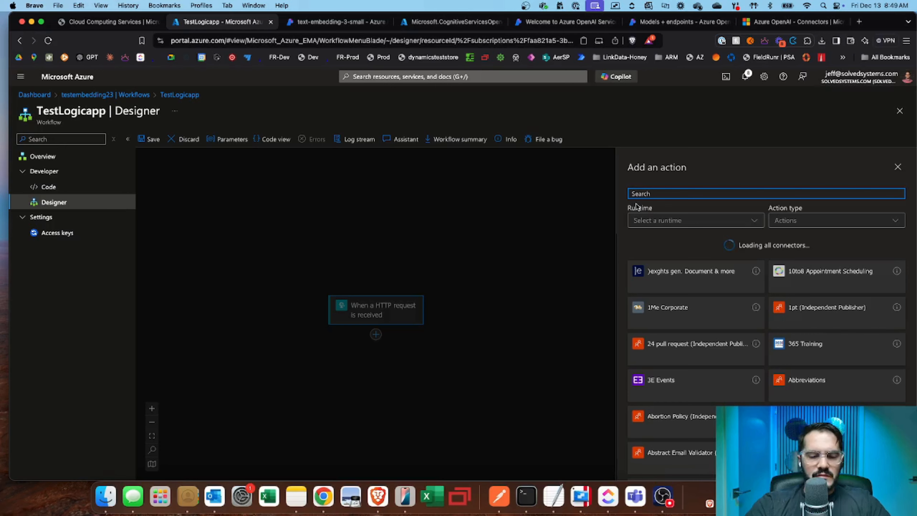
type("azure open")
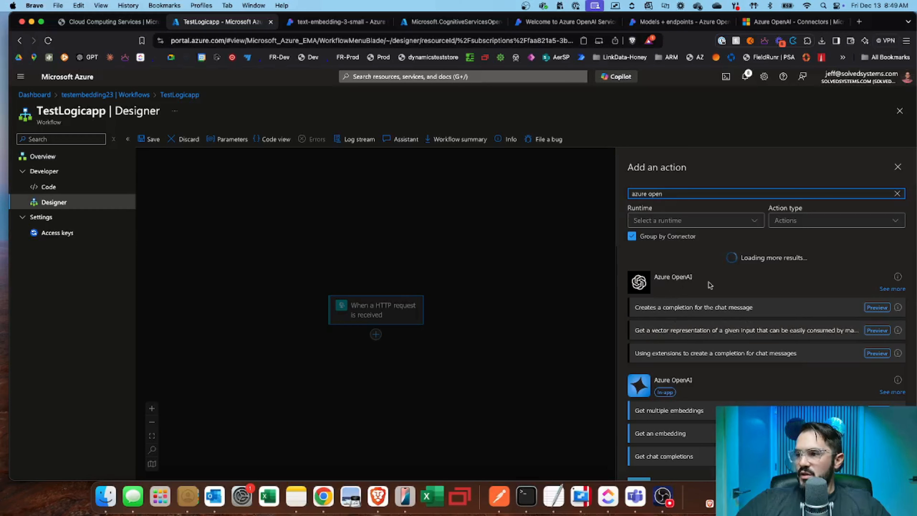
scroll(690, 394, "down", 2)
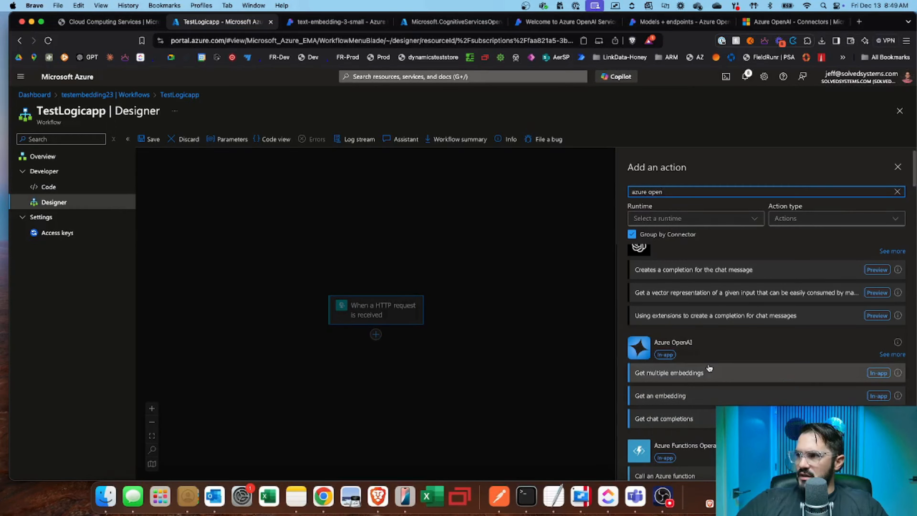
scroll(772, 274, "down", 1)
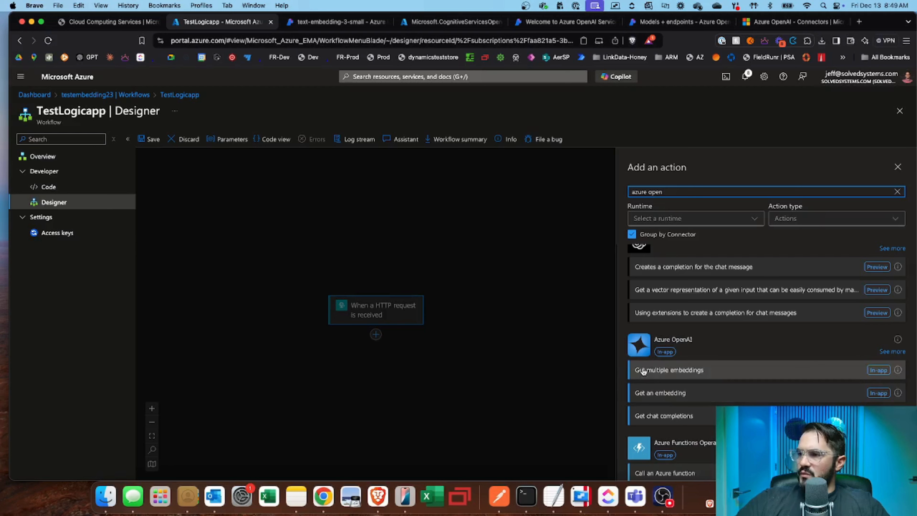
left_click(656, 397)
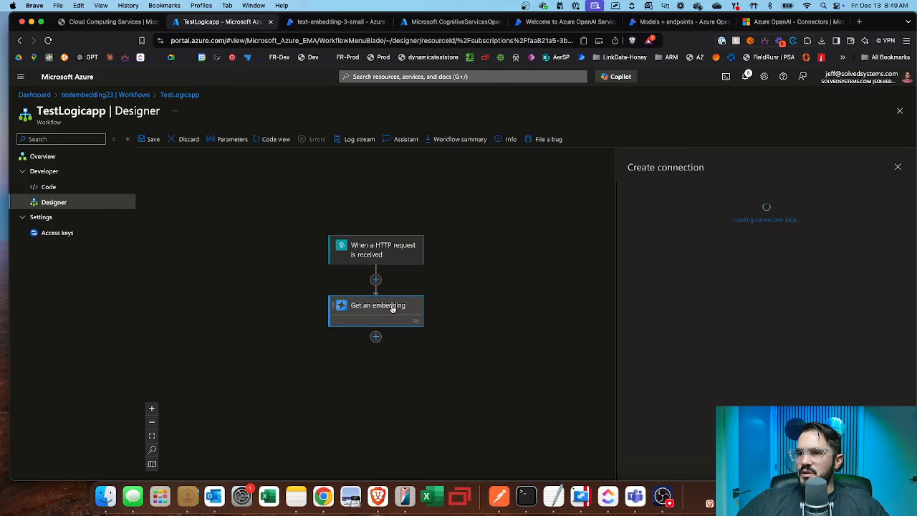
- Name the new Azure OpenAI connection "tests", keeping URL and key-based authentication
left_click(732, 245)
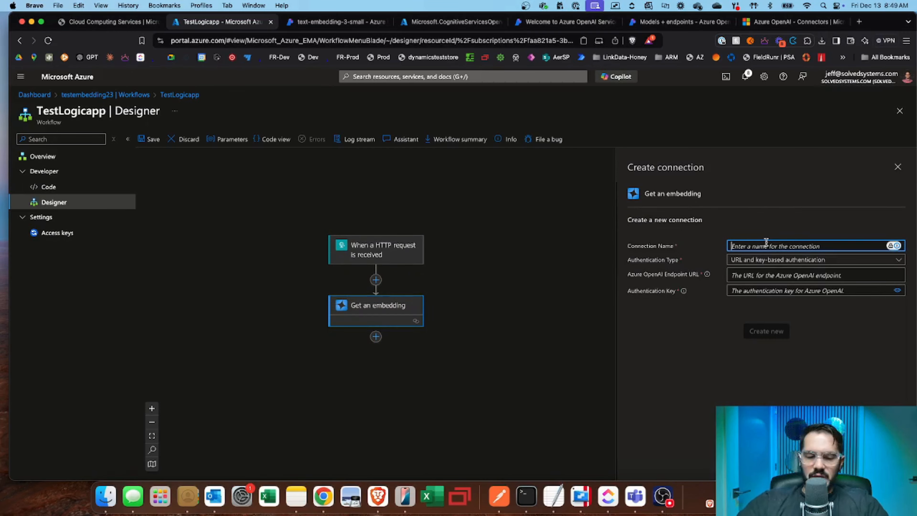
type("tests")
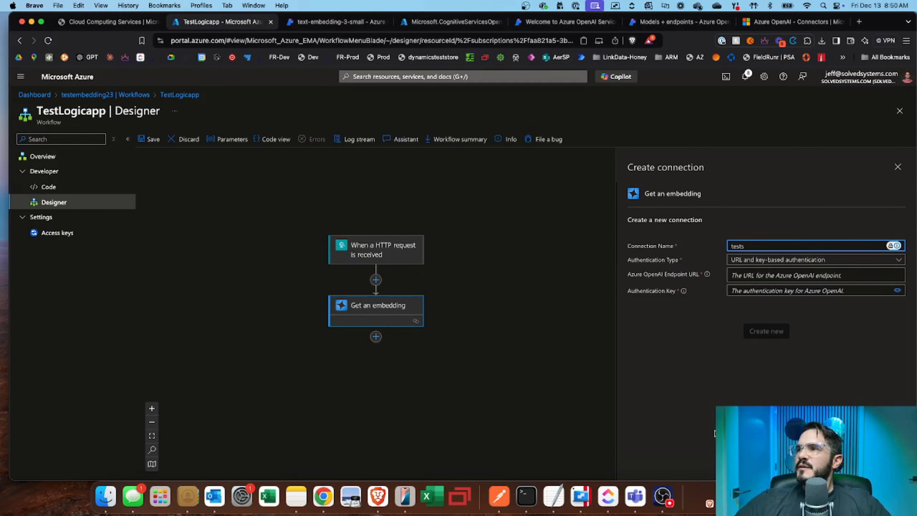
left_click(725, 387)
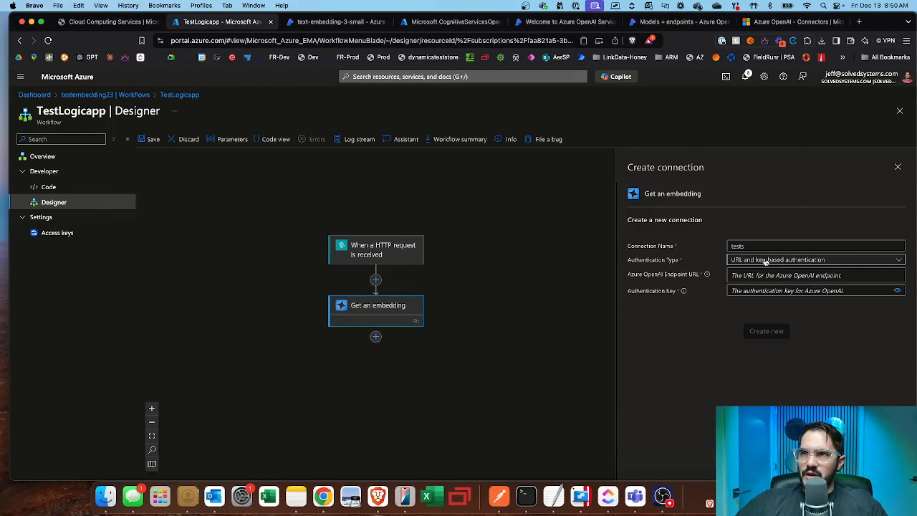
- Check the deployment's target URI, then open testopenai00-1 in Test_RG and copy its endpoint from the keys and endpoint details
left_click(342, 23)
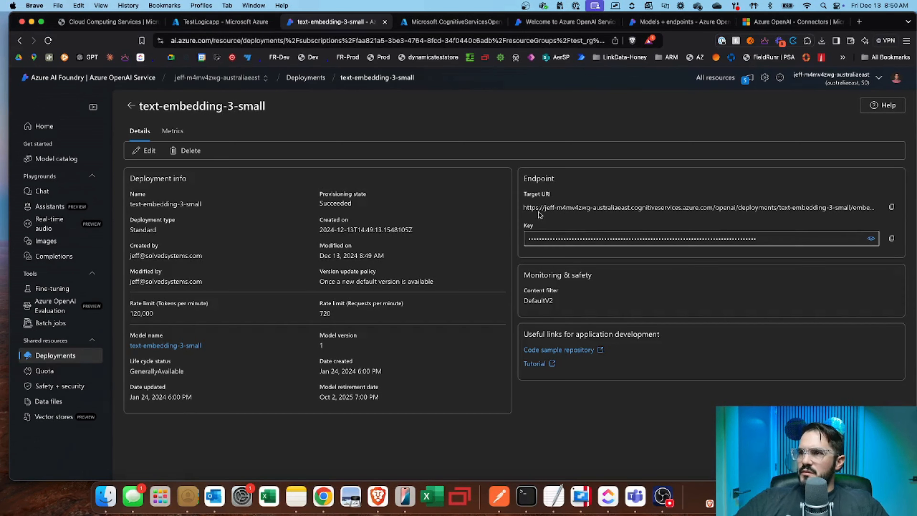
left_click_drag(538, 208, 849, 206)
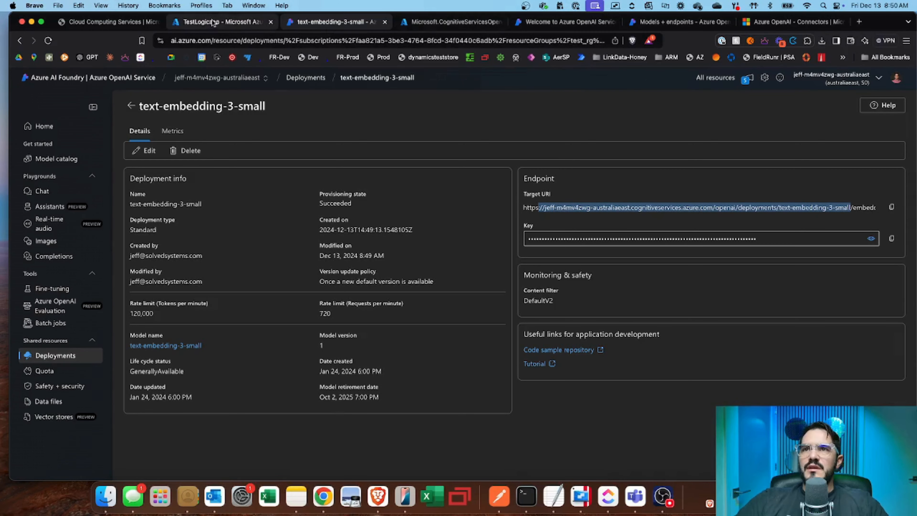
left_click(441, 23)
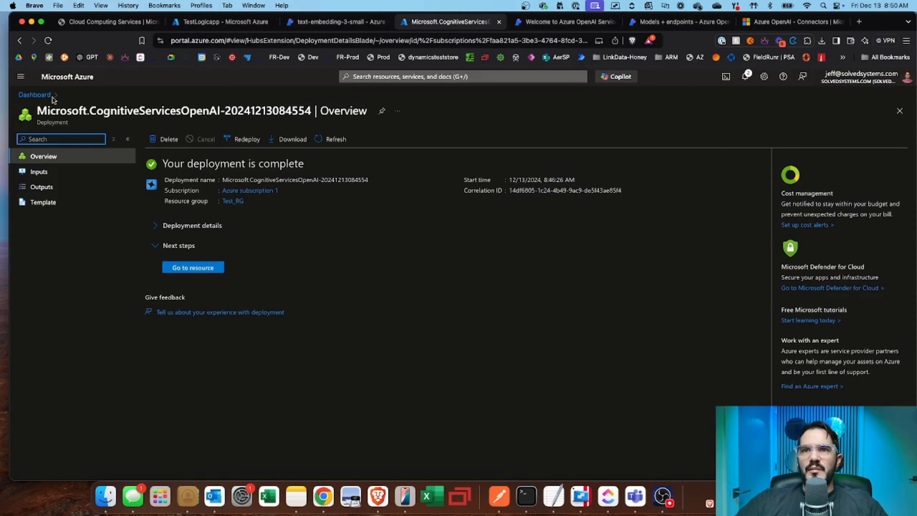
left_click(20, 95)
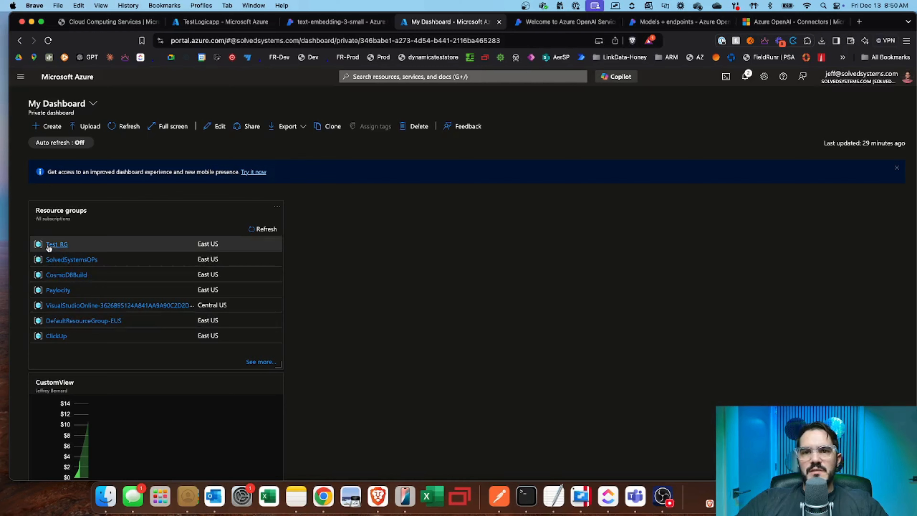
left_click(59, 244)
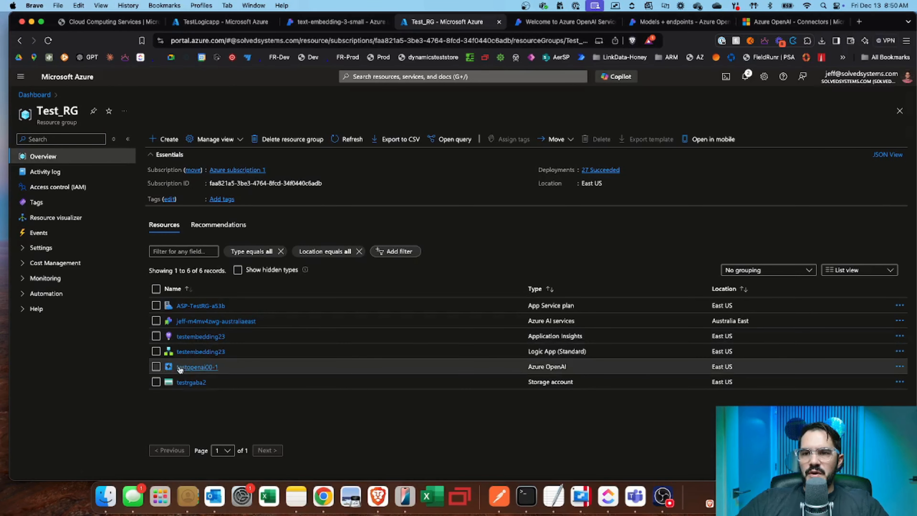
left_click(185, 368)
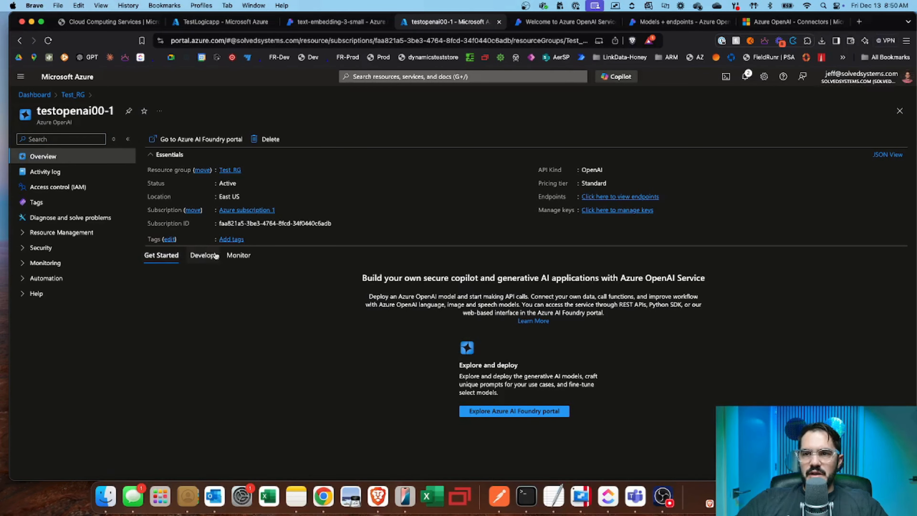
left_click(203, 256)
scroll(220, 367, "down", 2)
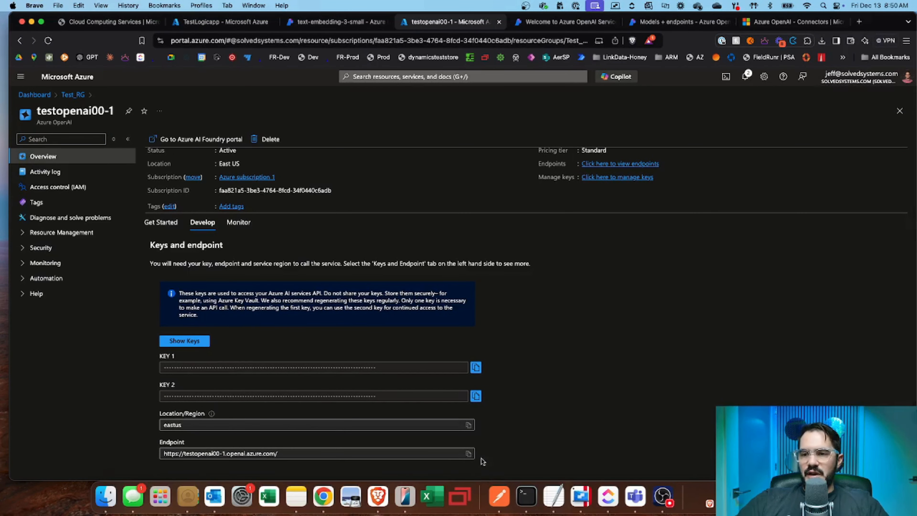
left_click(468, 453)
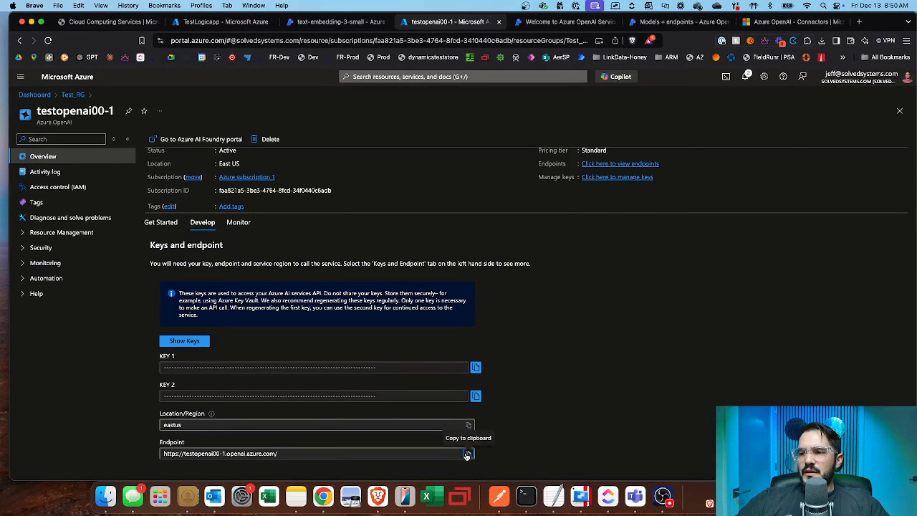
left_click(234, 23)
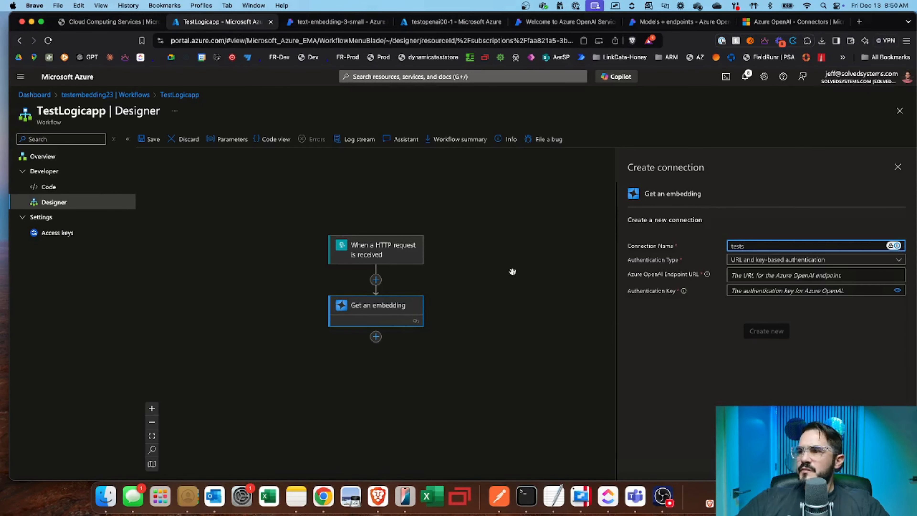
left_click(742, 274)
key("super+v")
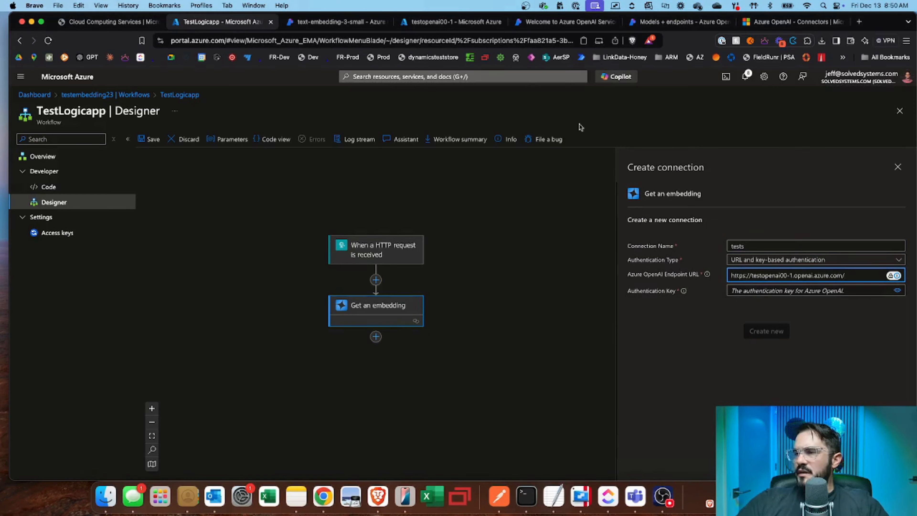
key("BackSpace")
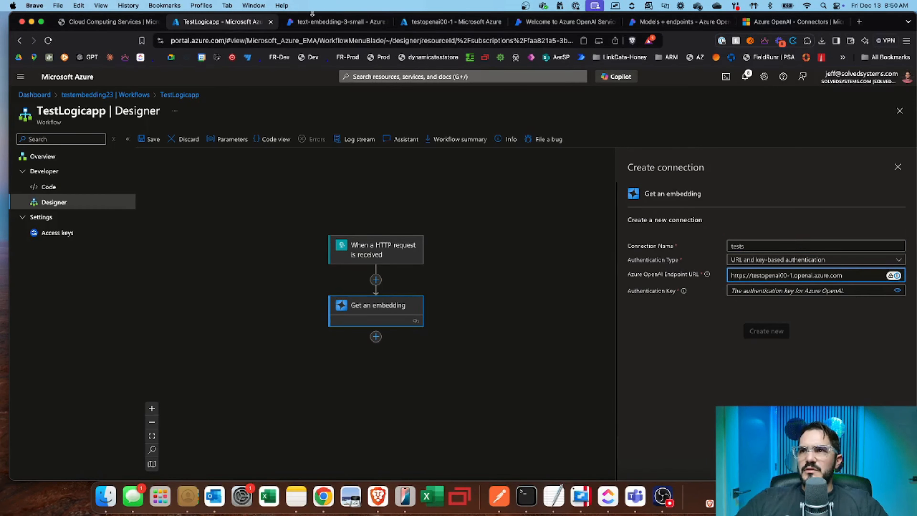
- Copy KEY 1 of testopenai00-1 and paste it as the authentication key of the TestLogicapp connection
left_click(447, 23)
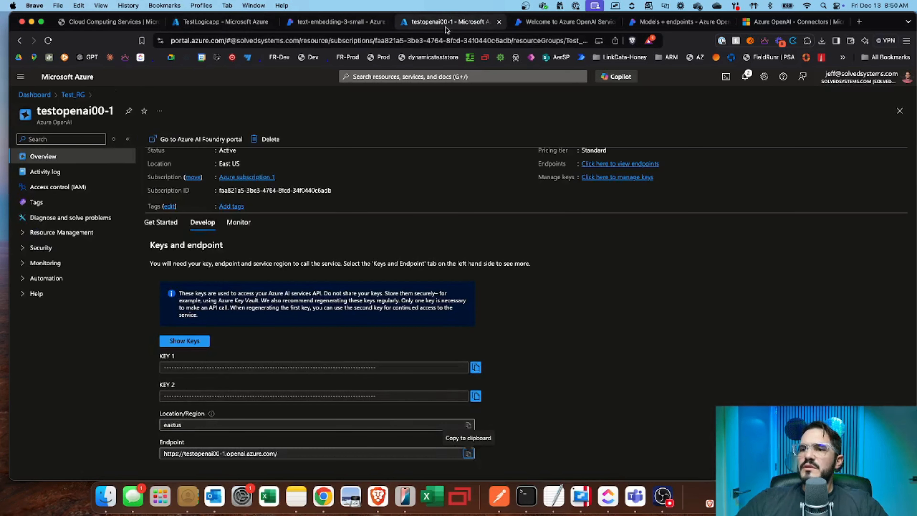
left_click(476, 367)
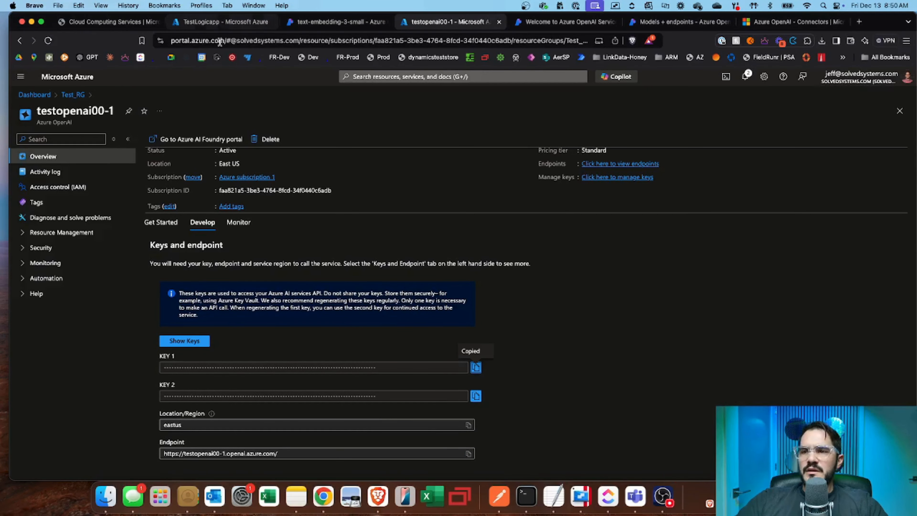
left_click(206, 20)
key("Tab")
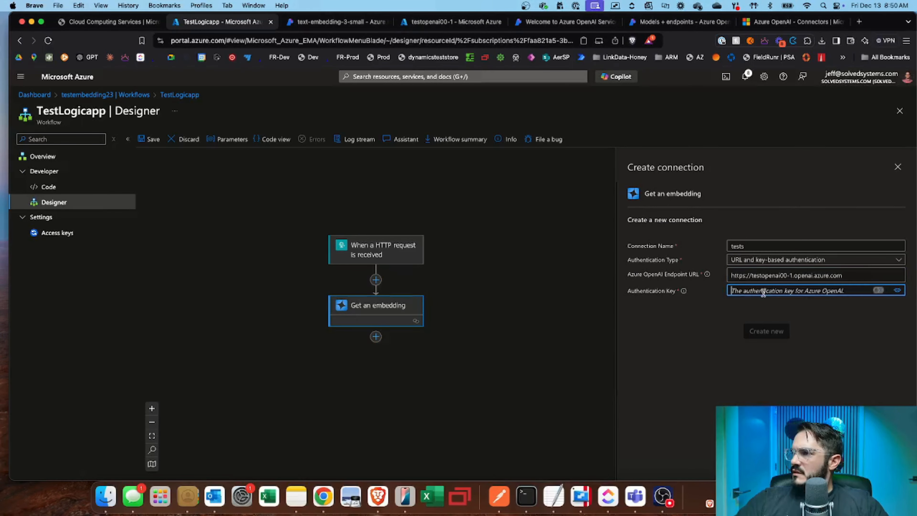
key("super+v")
- Add a trailing slash to the Azure OpenAI endpoint URL and create the connection
left_click(852, 276)
type("/")
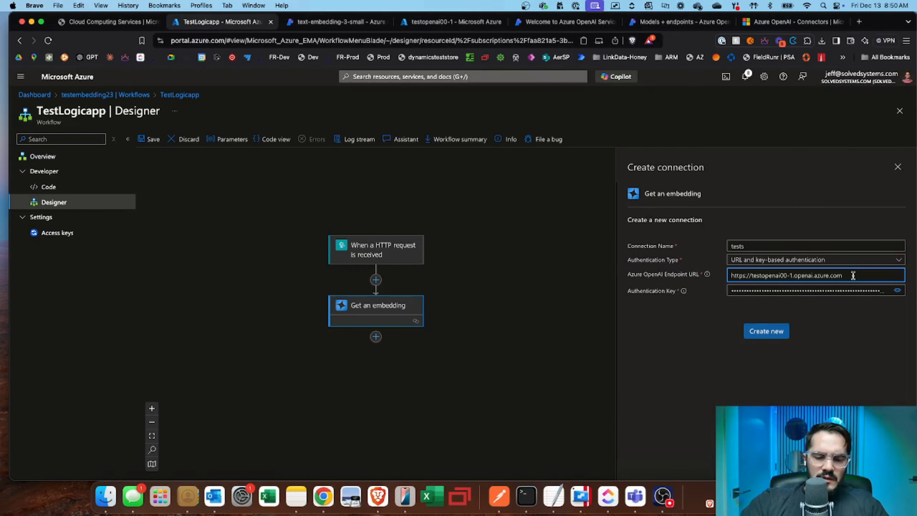
left_click(764, 333)
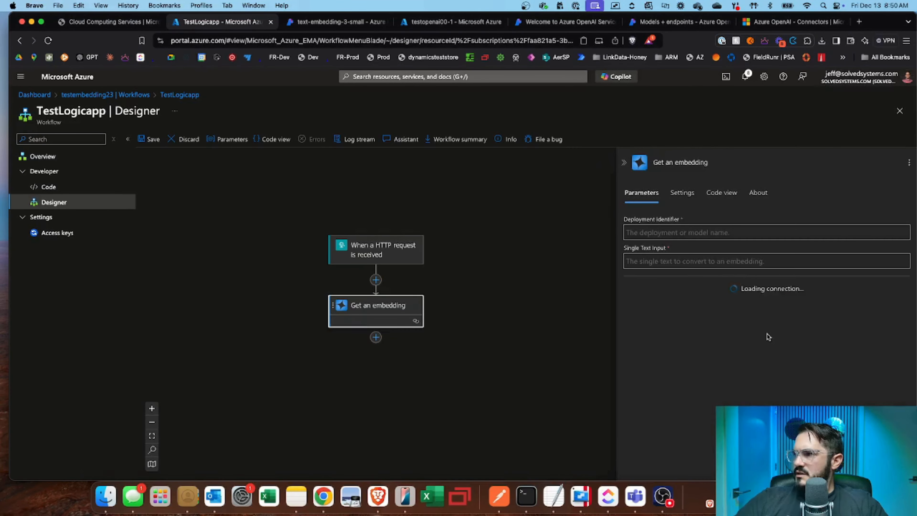
- Copy the deployment name text-embedding-3-small from Azure AI Foundry and set it as the Get an embedding action's deployment identifier
left_click(637, 234)
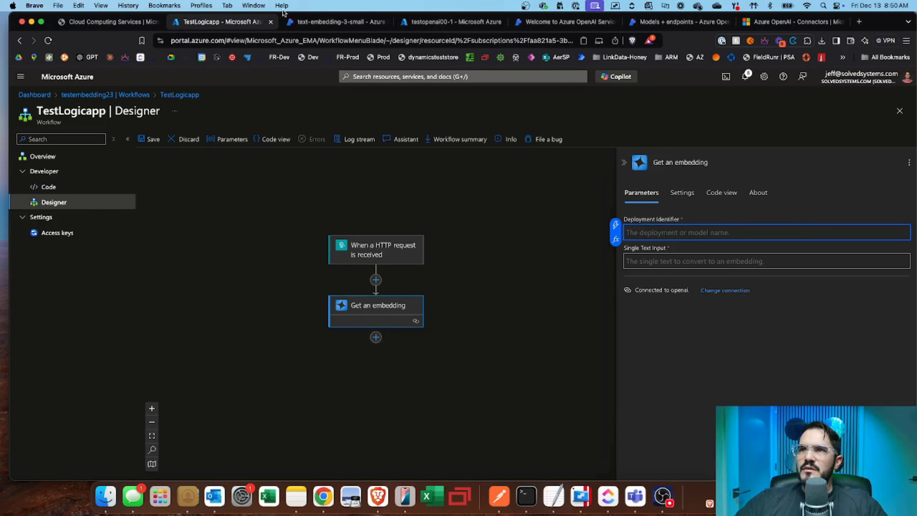
left_click(336, 22)
left_click_drag(213, 204, 131, 203)
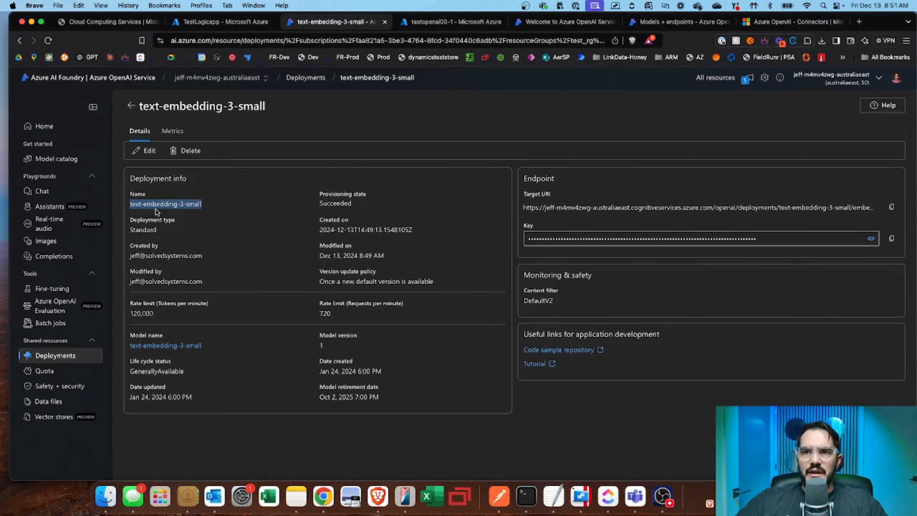
right_click(143, 203)
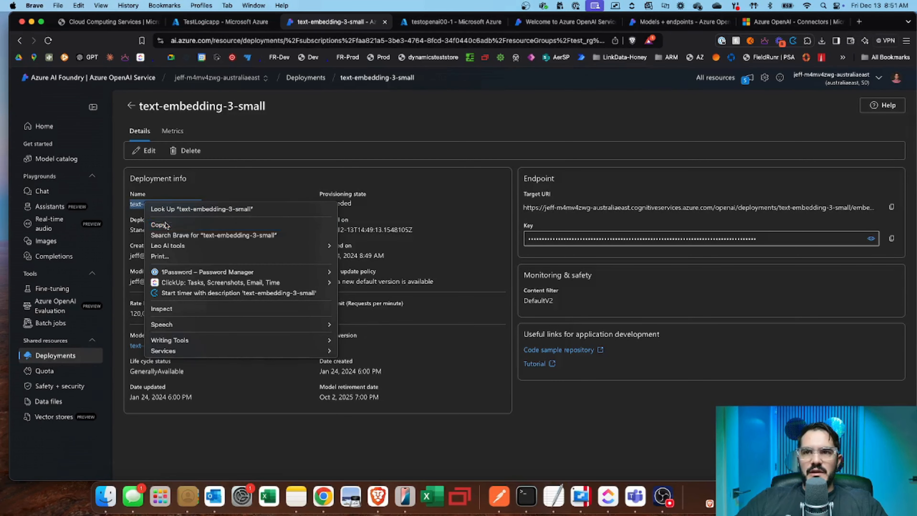
left_click(165, 225)
left_click(249, 21)
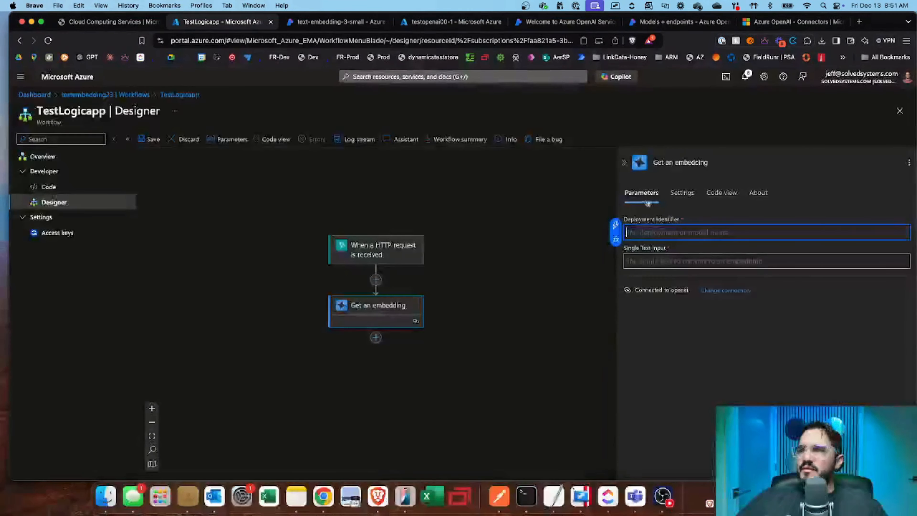
key("super+v")
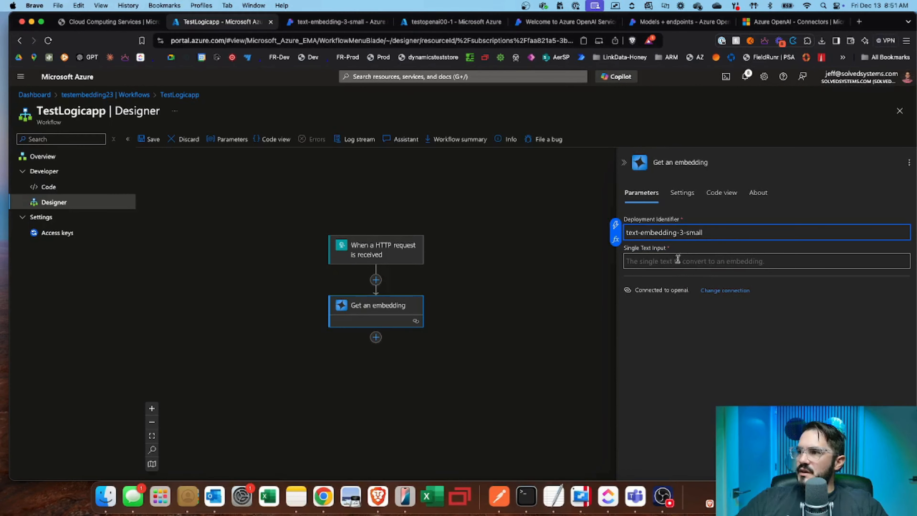
- Set the Get an embedding action's single text input to "ljasjfioaisjf" and save the workflow
left_click(631, 260)
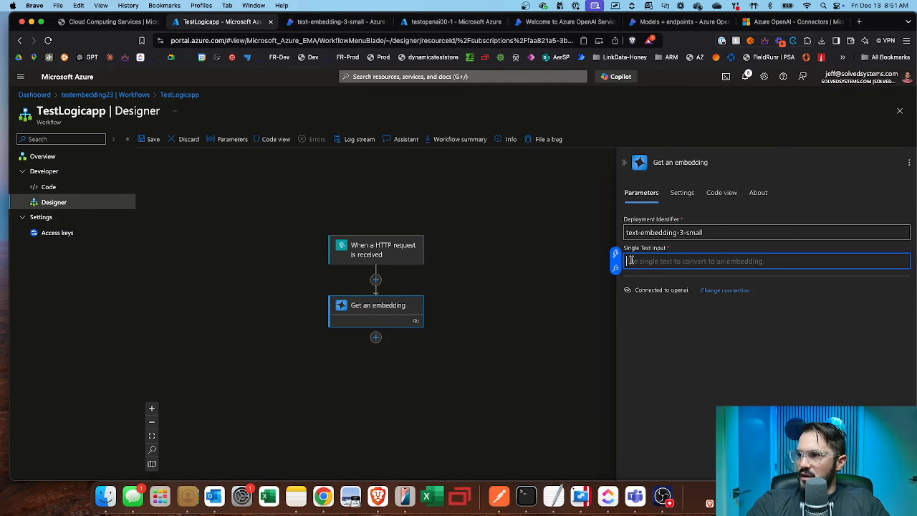
type("ljasjfioaisjf")
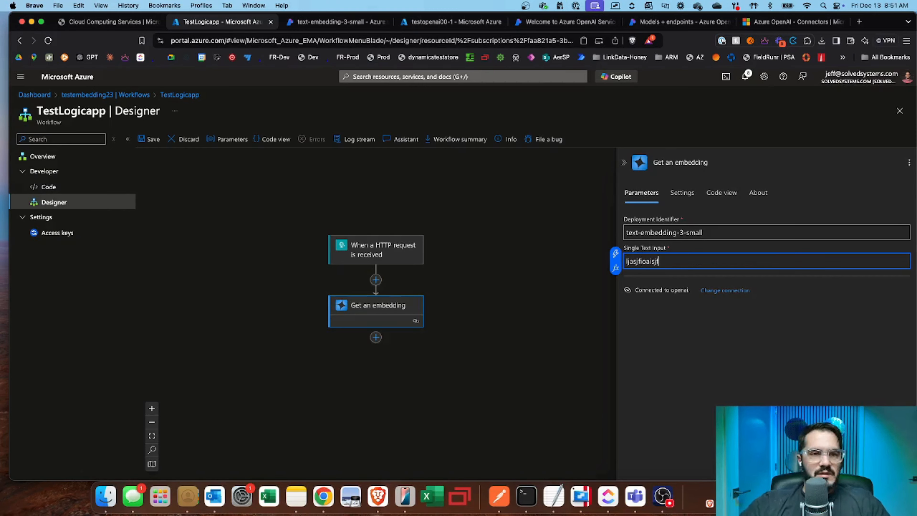
left_click(631, 334)
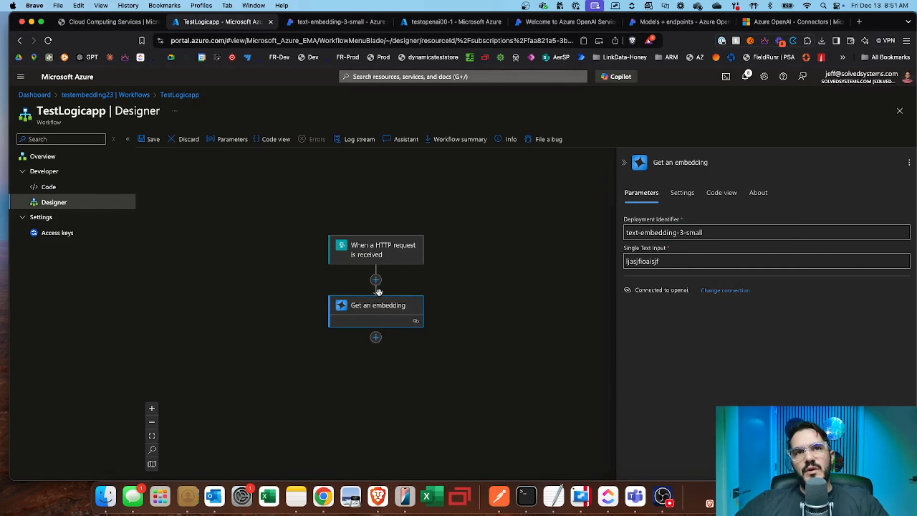
left_click(153, 141)
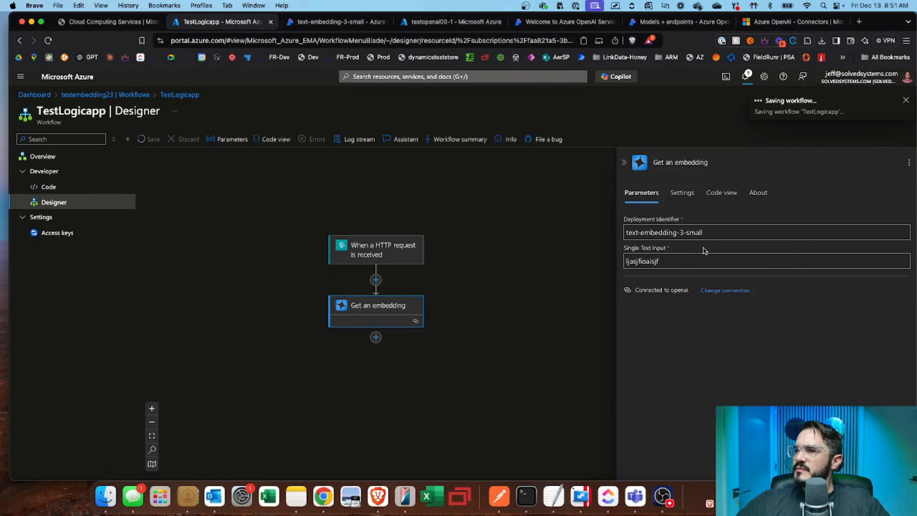
- Copy the HTTP request trigger's generated URL, switch to Postman, and replace the POST request's URL with it
left_click(395, 260)
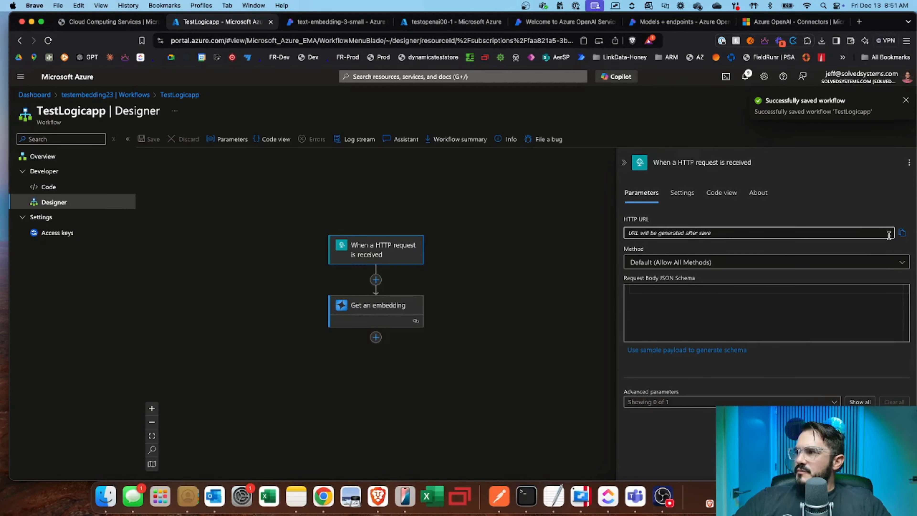
left_click(901, 234)
left_click(499, 497)
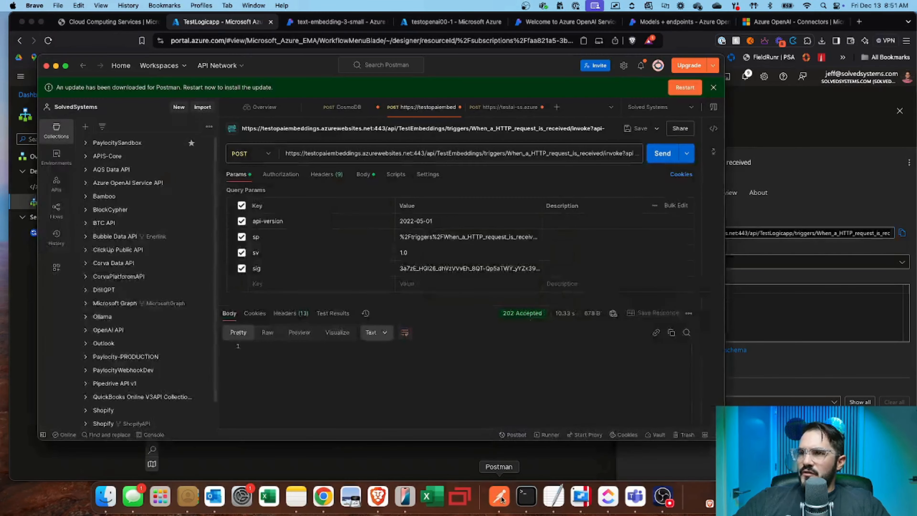
left_click(294, 150)
key("super+a")
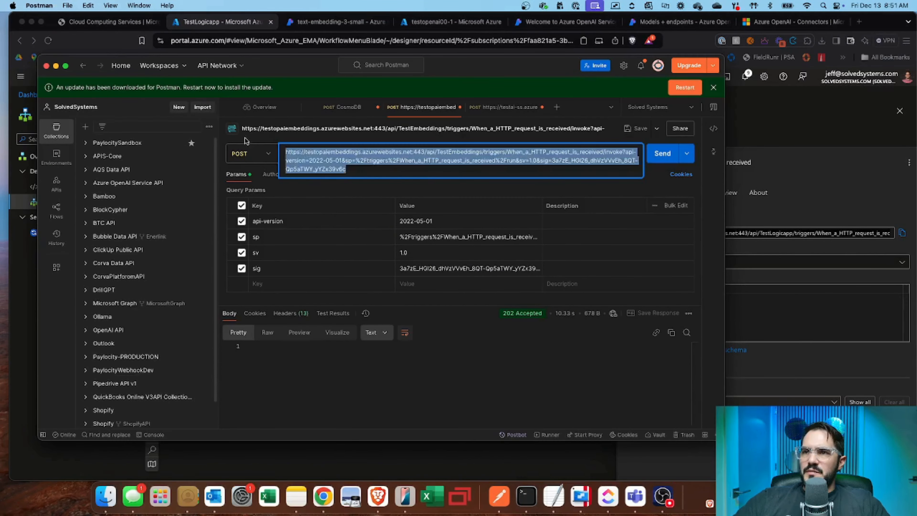
key("super+v")
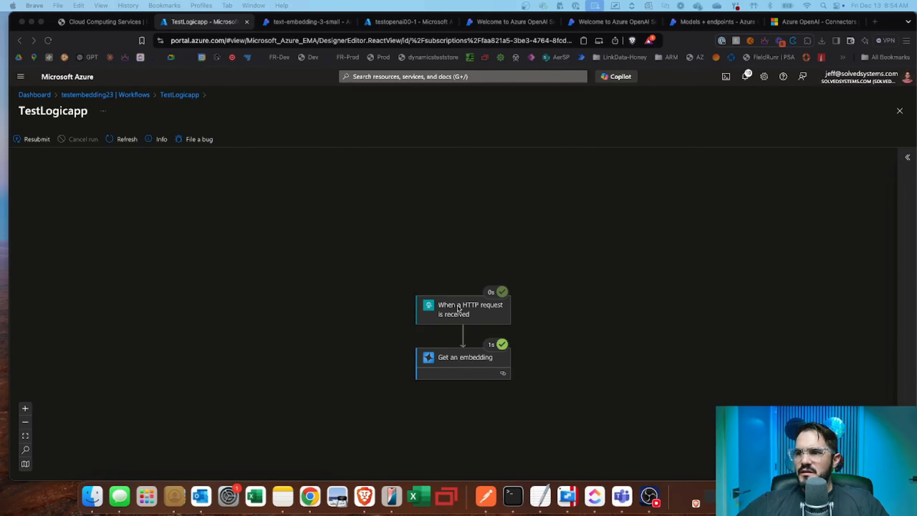
- Open the Get an embedding action in the TestLogicapp run and examine its inputs and embedding output
left_click(441, 357)
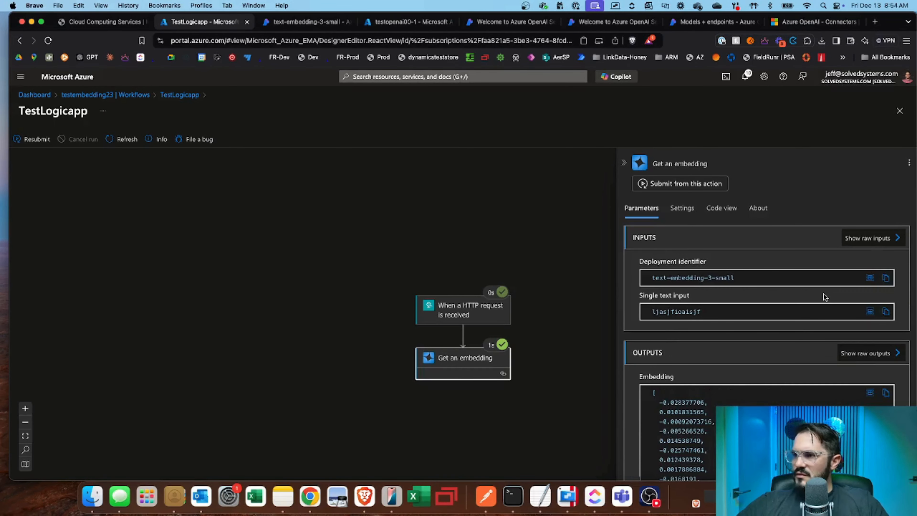
scroll(807, 342, "down", 3)
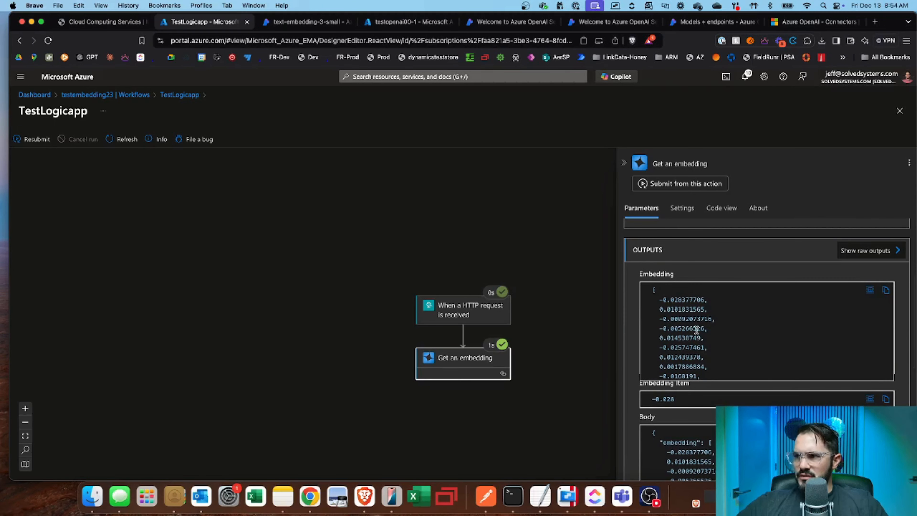
scroll(695, 328, "down", 2)
scroll(696, 327, "up", 5)
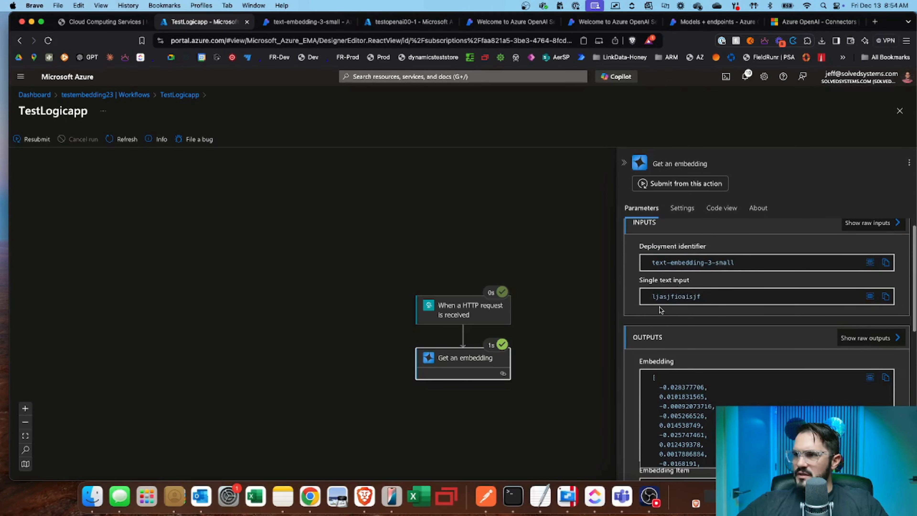